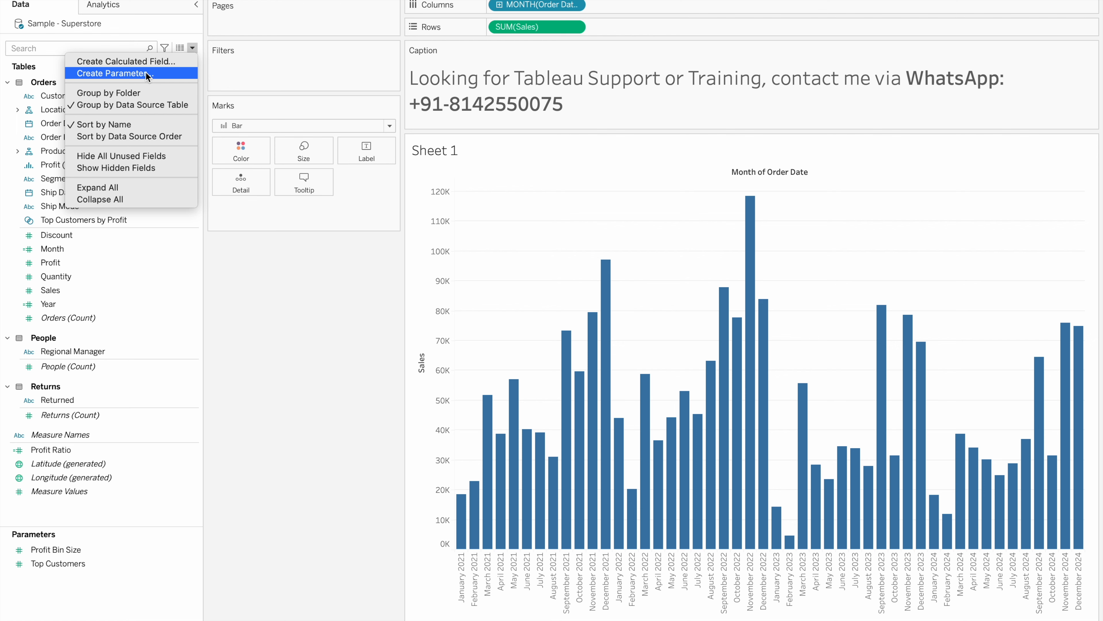
- Name the new parameter Choose Year, set its data type to Integer and allow values from a list
{"action": "type", "text": "Choose Year"}
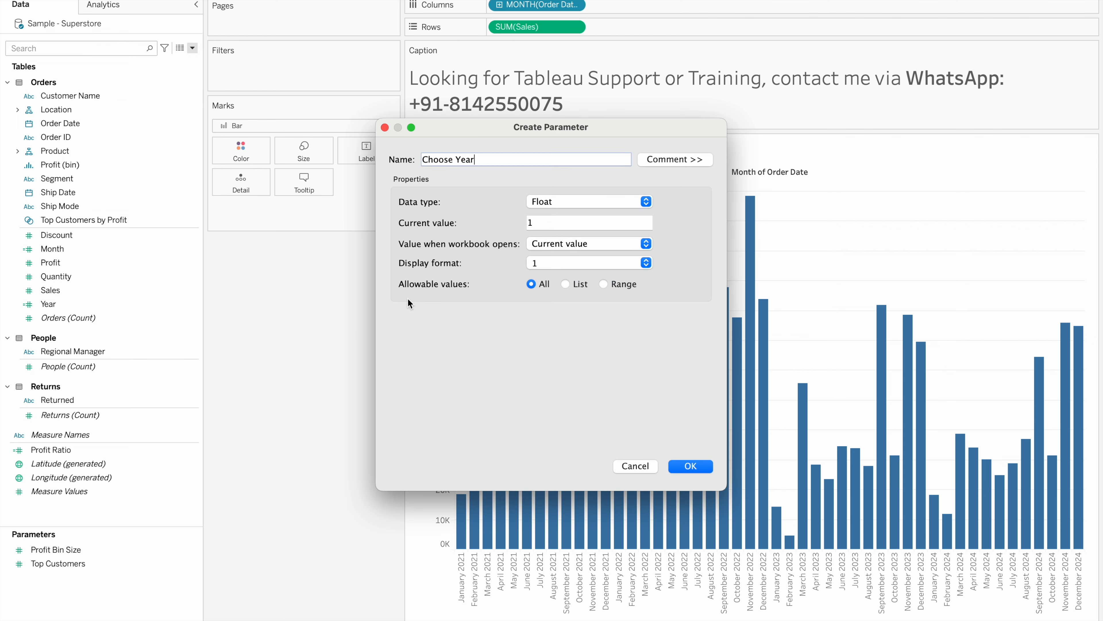
{"action": "left_click", "coordinate": [572, 207]}
{"action": "left_click", "coordinate": [561, 218]}
{"action": "left_click", "coordinate": [573, 286]}
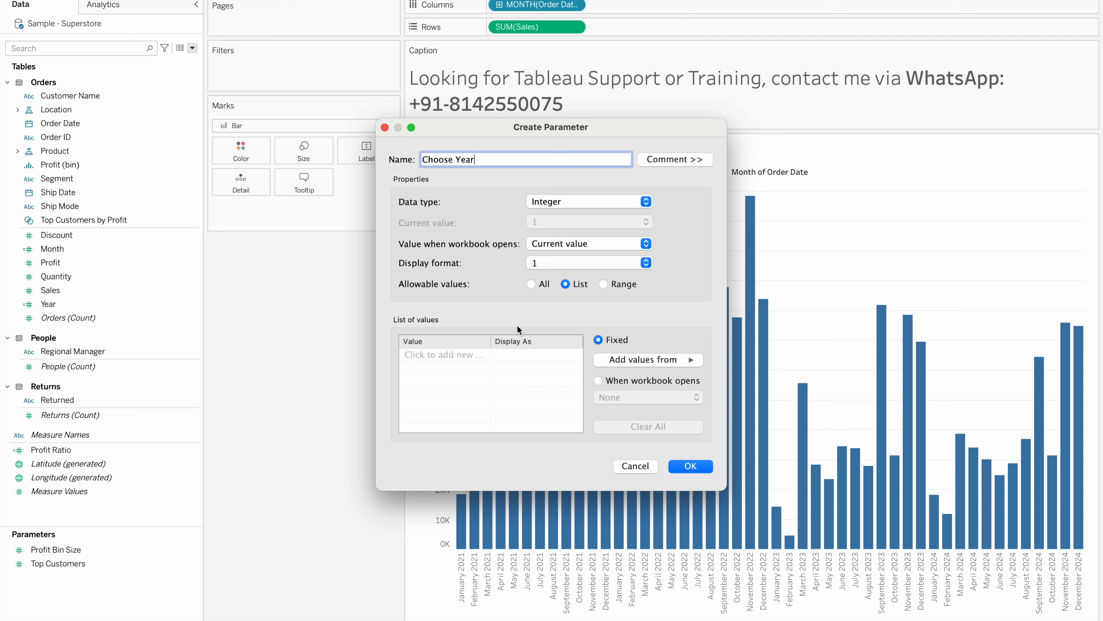
- Add 2022, 2023 and 2024 as the Choose Year list values and create the parameter
{"action": "left_click", "coordinate": [455, 354]}
{"action": "type", "text": "2022"}
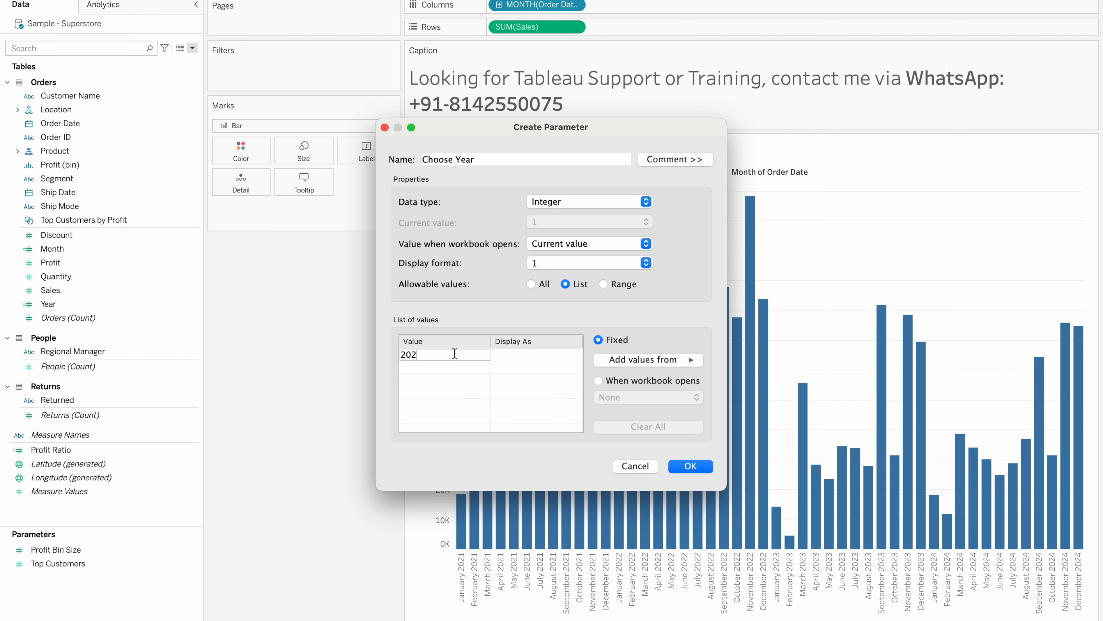
{"action": "key", "text": "Return"}
{"action": "type", "text": "2,023"}
{"action": "key", "text": "Return"}
{"action": "type", "text": "2,024"}
{"action": "key", "text": "Return"}
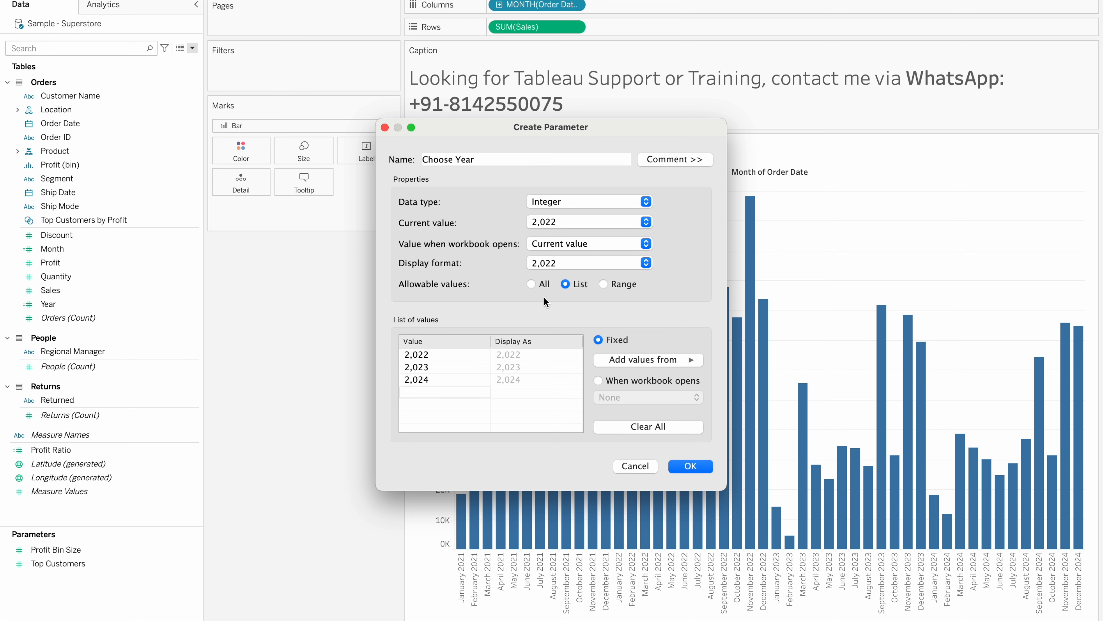
{"action": "left_click", "coordinate": [690, 466]}
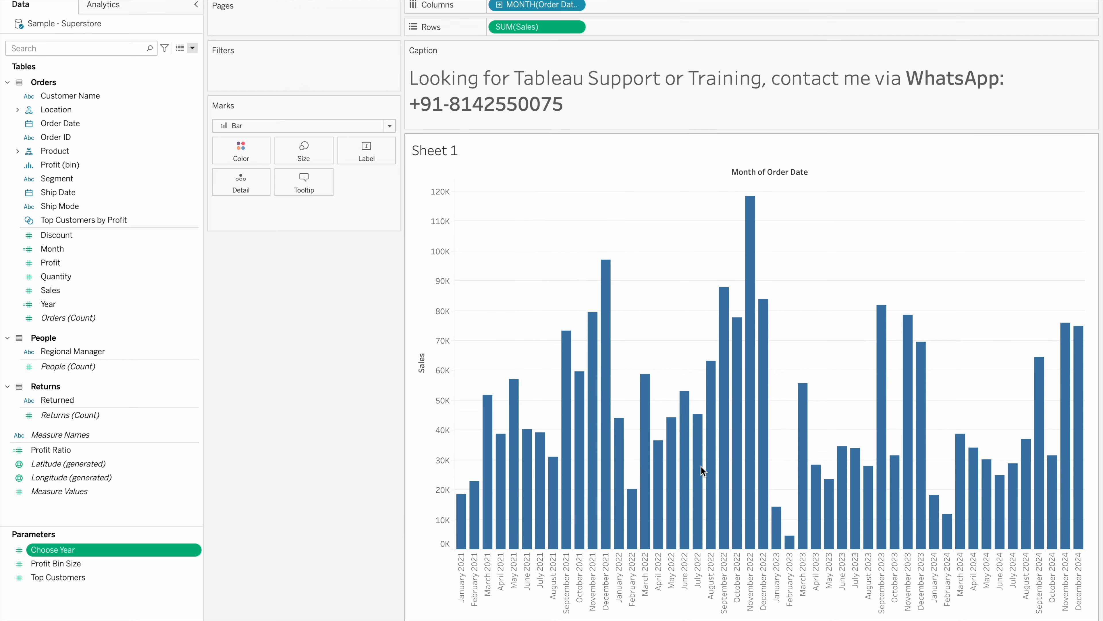
- Start another parameter named Choose Month with the Integer data type and a list of allowable values
{"action": "left_click", "coordinate": [191, 48]}
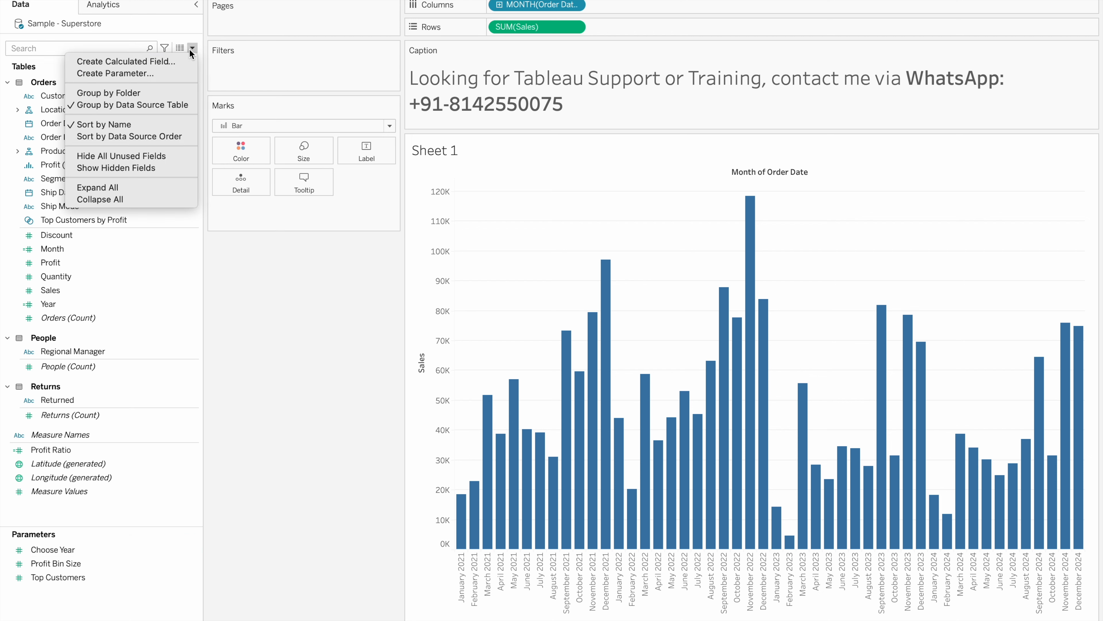
{"action": "left_click", "coordinate": [149, 73]}
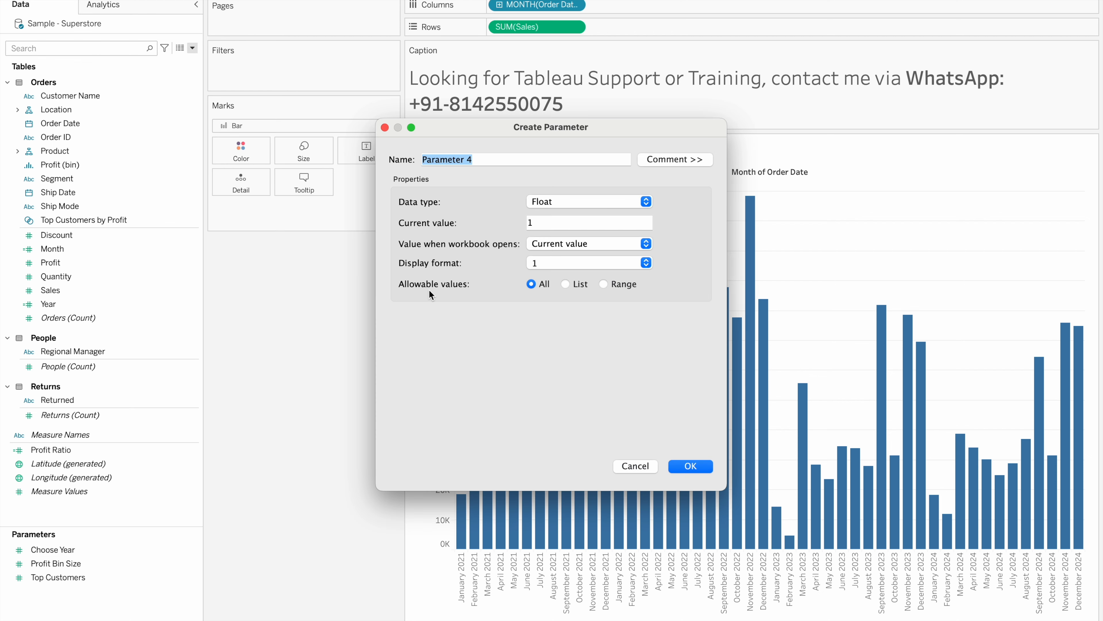
{"action": "type", "text": "New"}
{"action": "key", "text": "BackSpace"}
{"action": "key", "text": "BackSpace"}
{"action": "key", "text": "BackSpace"}
{"action": "type", "text": "Choose Mo"}
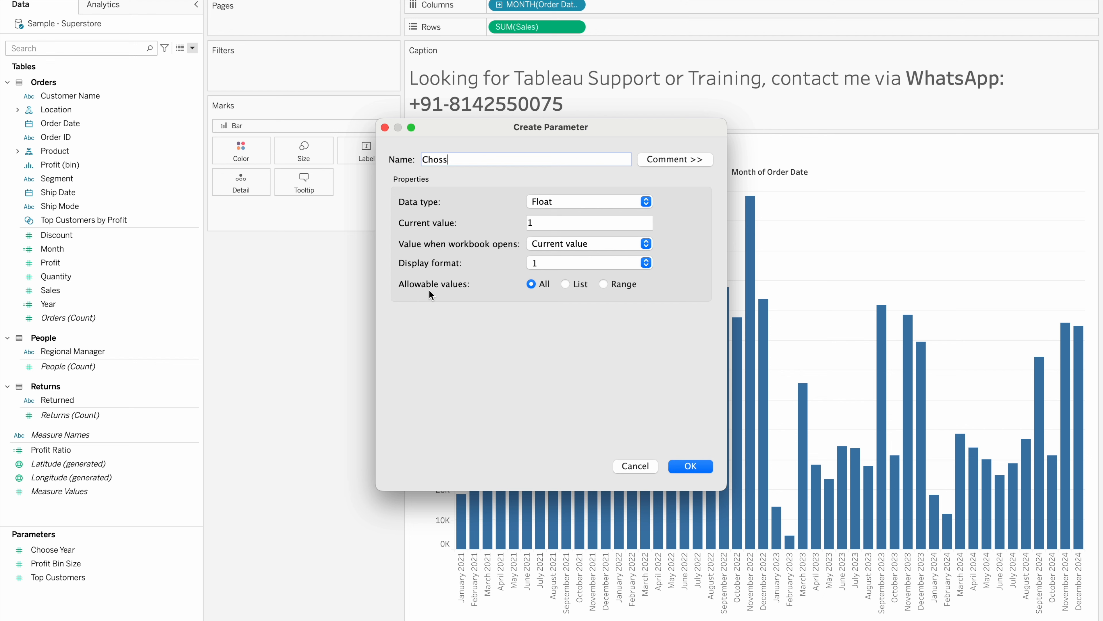
{"action": "type", "text": "nth"}
{"action": "left_click", "coordinate": [565, 202]}
{"action": "left_click", "coordinate": [560, 216]}
{"action": "left_click", "coordinate": [565, 284]}
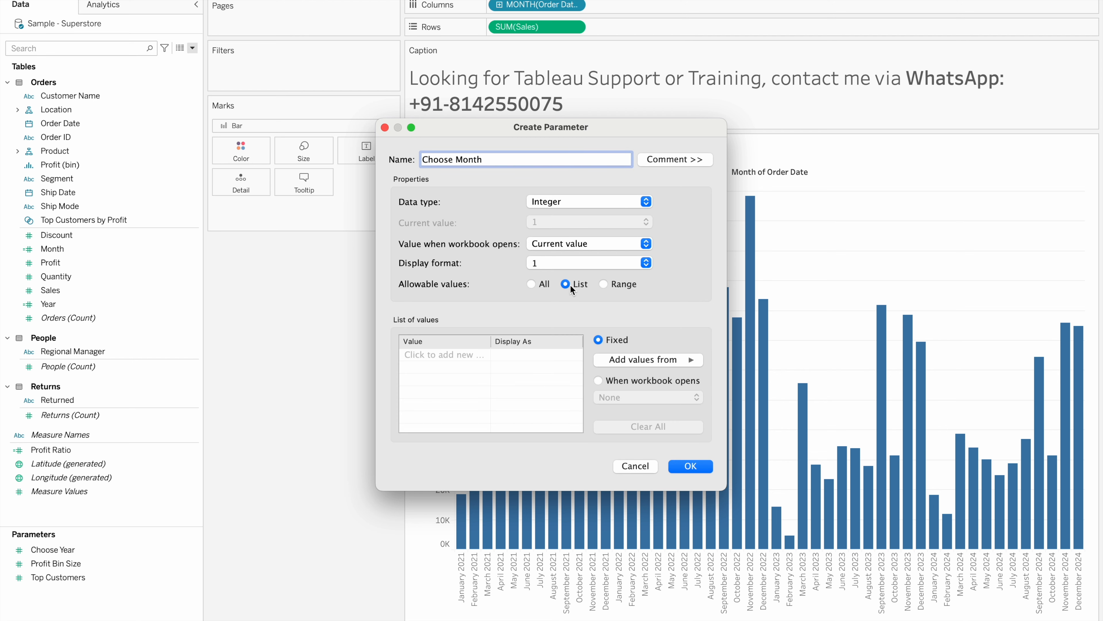
- Enter 1, 2, 3 and 4 as the list values of the Choose Month parameter
{"action": "left_click", "coordinate": [454, 355]}
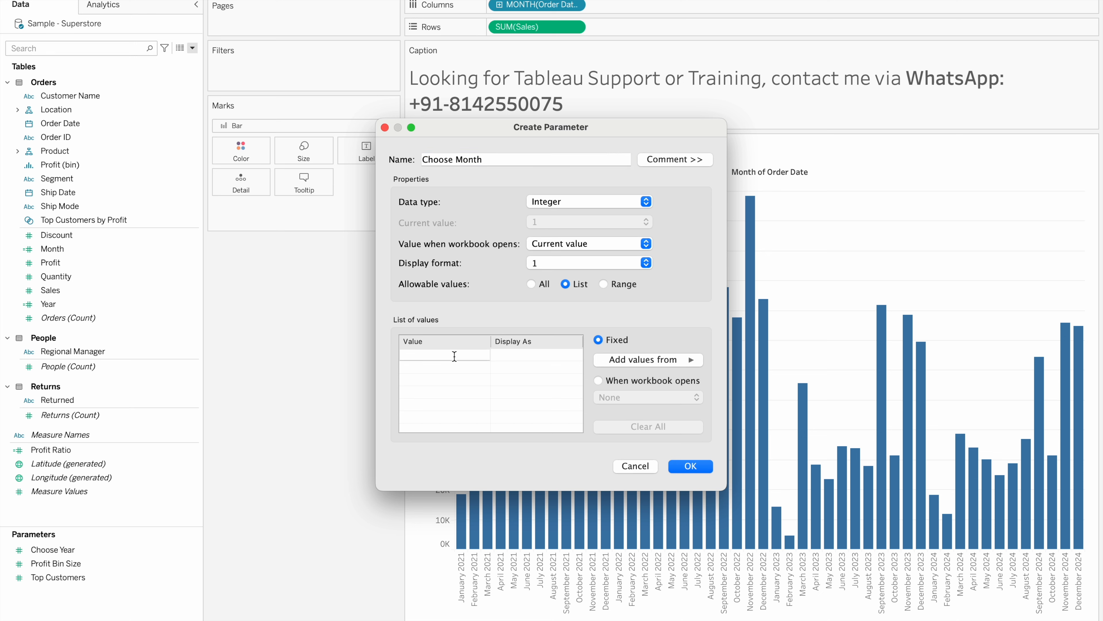
{"action": "type", "text": "1"}
{"action": "left_click", "coordinate": [447, 365]}
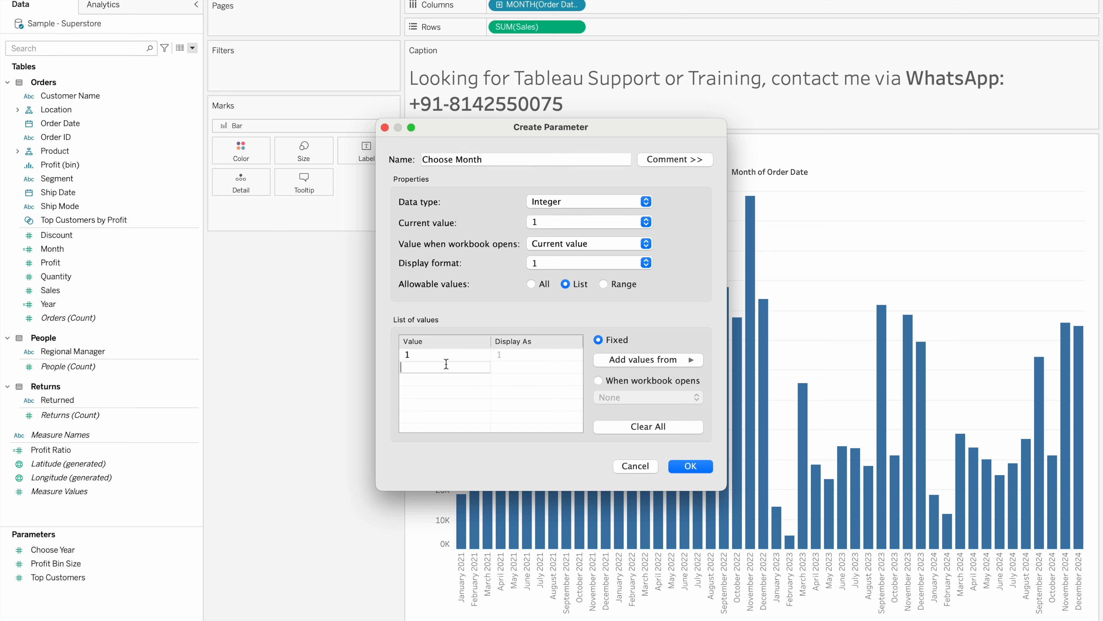
{"action": "type", "text": "2"}
{"action": "key", "text": "Return"}
{"action": "type", "text": "3"}
{"action": "key", "text": "Return"}
{"action": "type", "text": "4"}
{"action": "key", "text": "Return"}
- Display values 1 to 4 as Jan, Feb, Mar and Apr, and create the Choose Month parameter
{"action": "double_click", "coordinate": [507, 355]}
{"action": "type", "text": "Jan"}
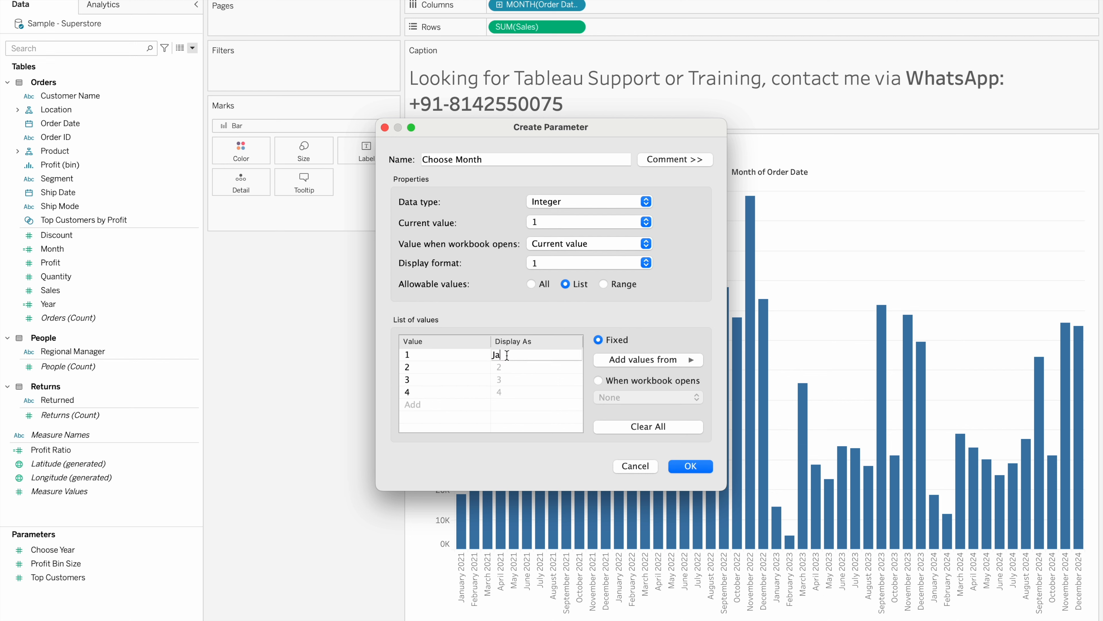
{"action": "key", "text": "Return"}
{"action": "double_click", "coordinate": [507, 368]}
{"action": "type", "text": "Feb"}
{"action": "key", "text": "Return"}
{"action": "left_click", "coordinate": [506, 380]}
{"action": "left_click", "coordinate": [506, 382]}
{"action": "type", "text": "Mar"}
{"action": "key", "text": "Return"}
{"action": "left_click", "coordinate": [506, 392]}
{"action": "left_click", "coordinate": [506, 394]}
{"action": "type", "text": "Apr"}
{"action": "key", "text": "Return"}
{"action": "left_click", "coordinate": [506, 409]}
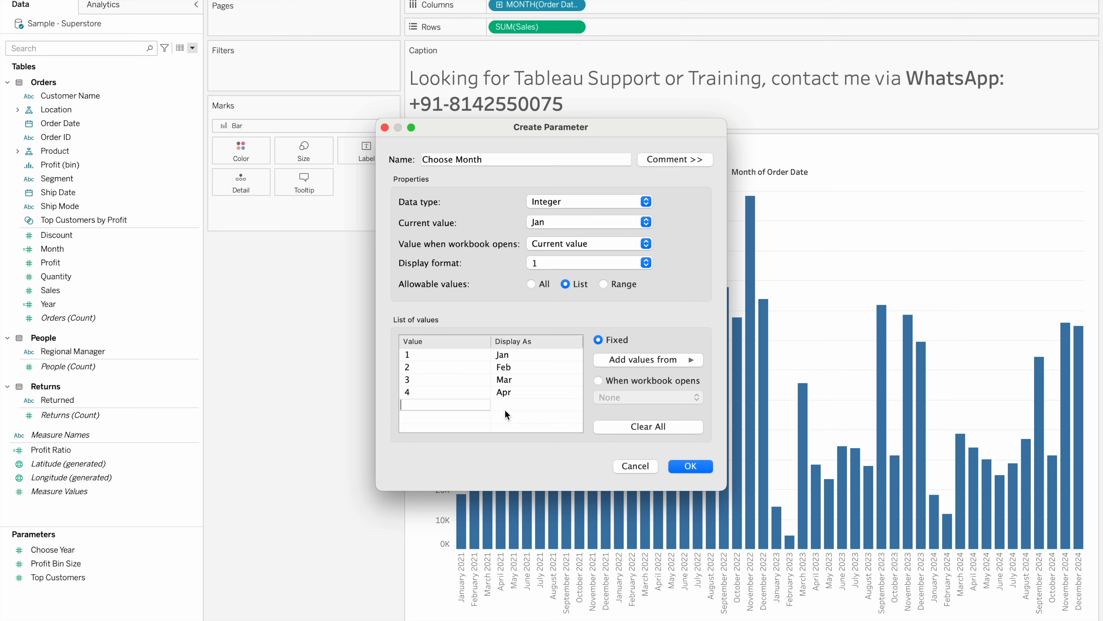
{"action": "left_click", "coordinate": [692, 469]}
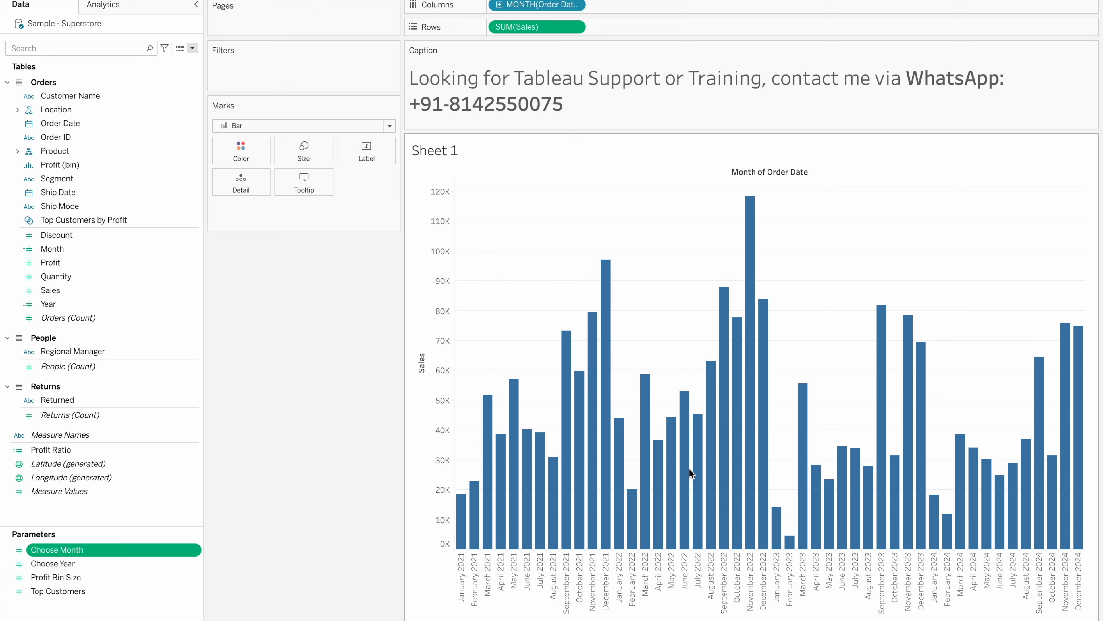
- Start a new calculated field named Selected Date
{"action": "left_click", "coordinate": [192, 47]}
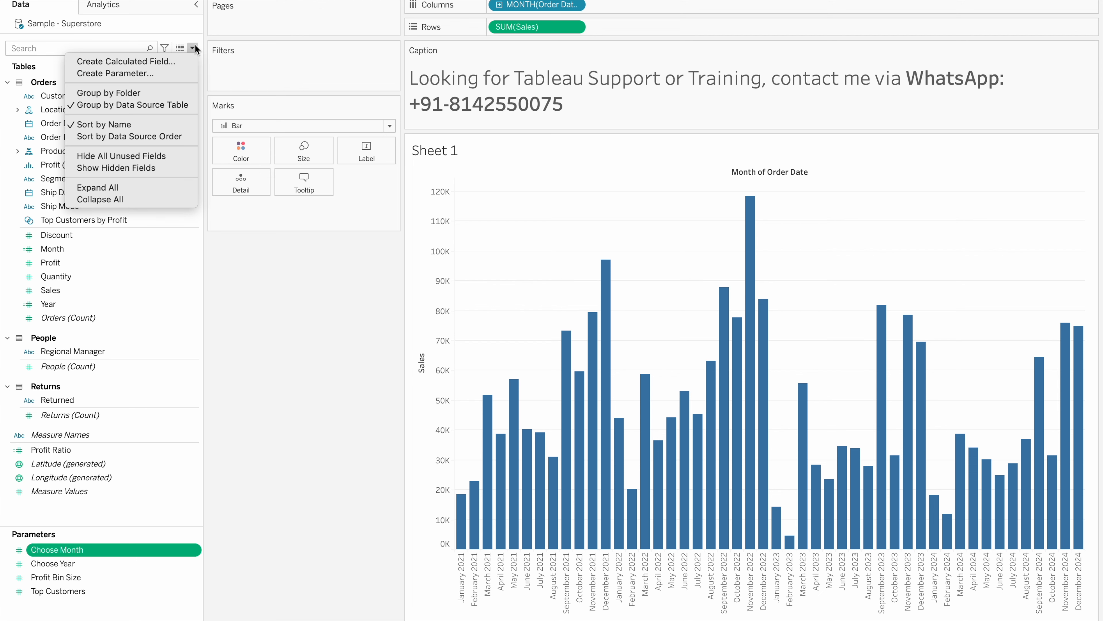
{"action": "left_click", "coordinate": [116, 61]}
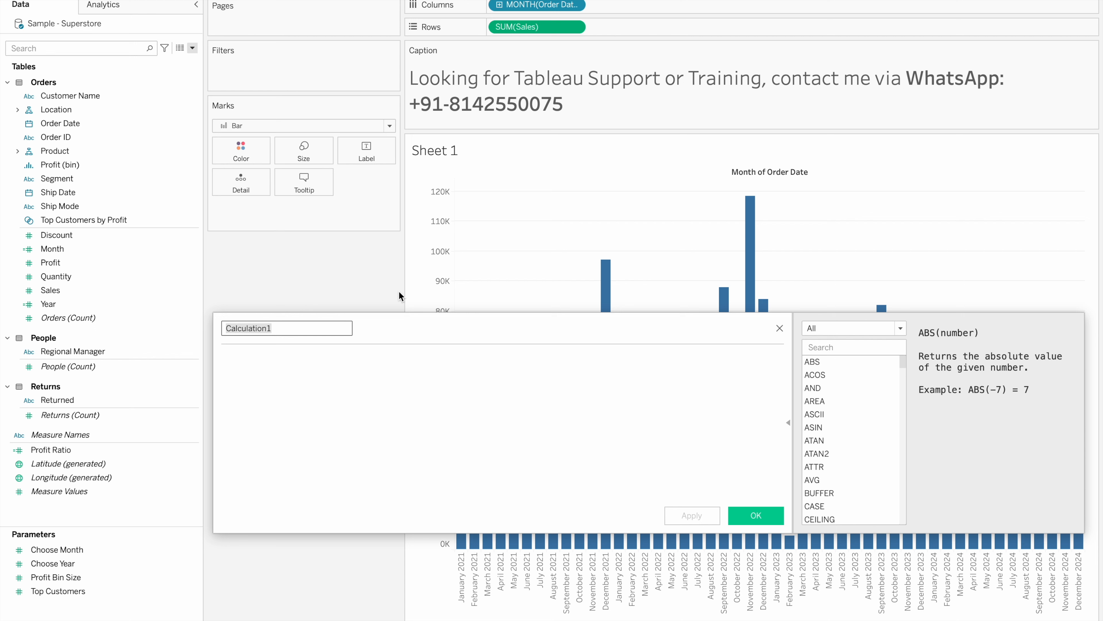
{"action": "type", "text": "Select"}
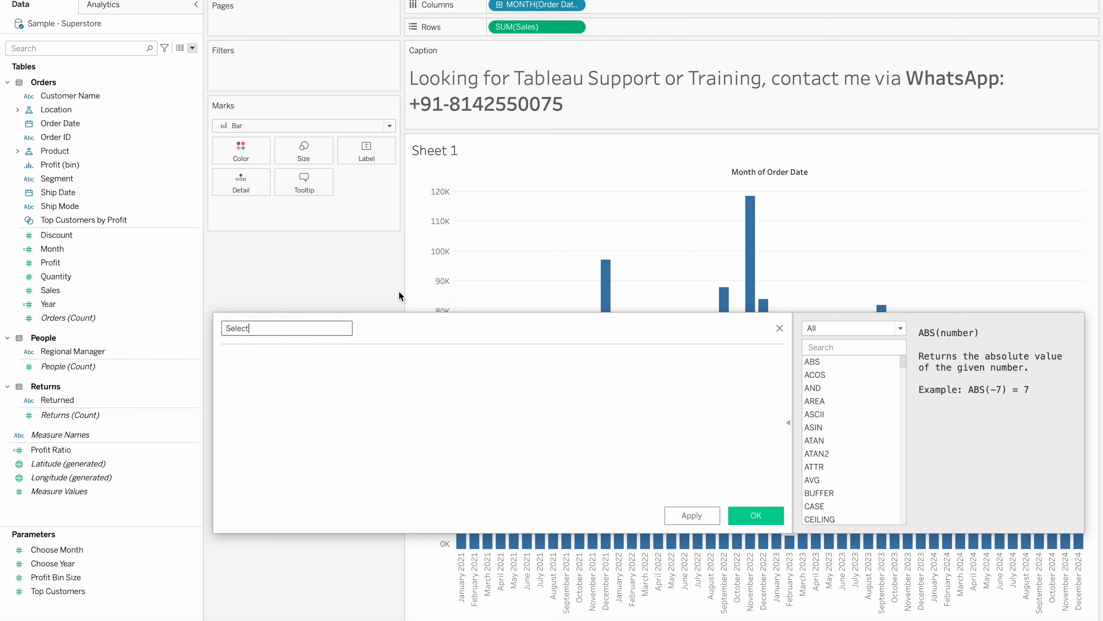
{"action": "type", "text": "ed Date"}
{"action": "key", "text": "Tab"}
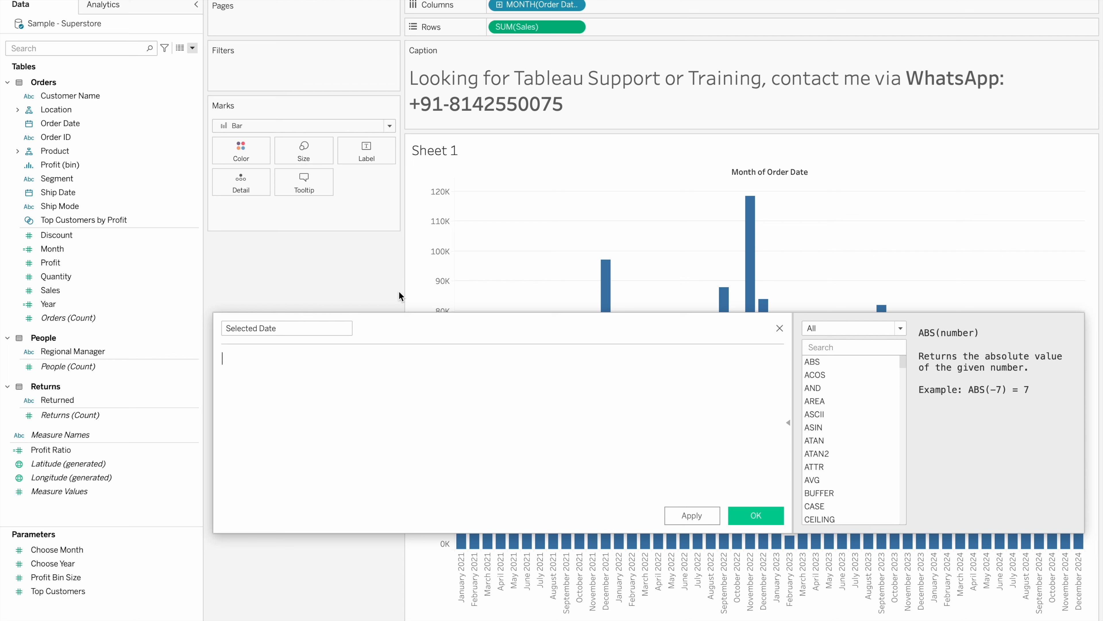
- Enter the Selected Date formula MAKEDATE([Choose Year],[Choose Month],1) and save the calculated field
{"action": "type", "text": "ma"}
{"action": "key", "text": "Return"}
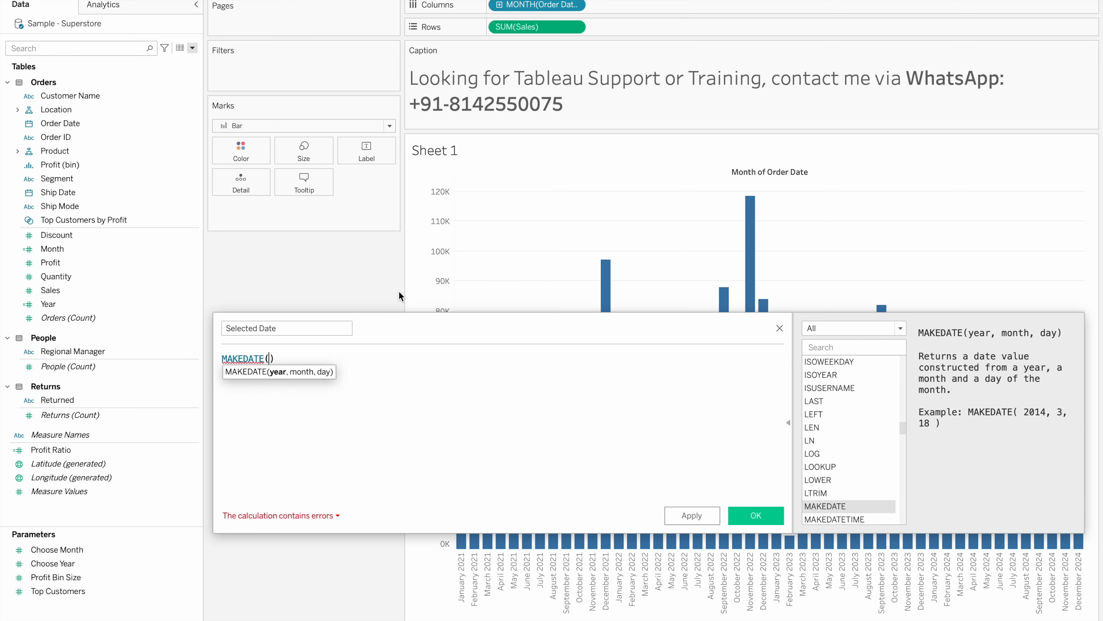
{"action": "type", "text": "cho"}
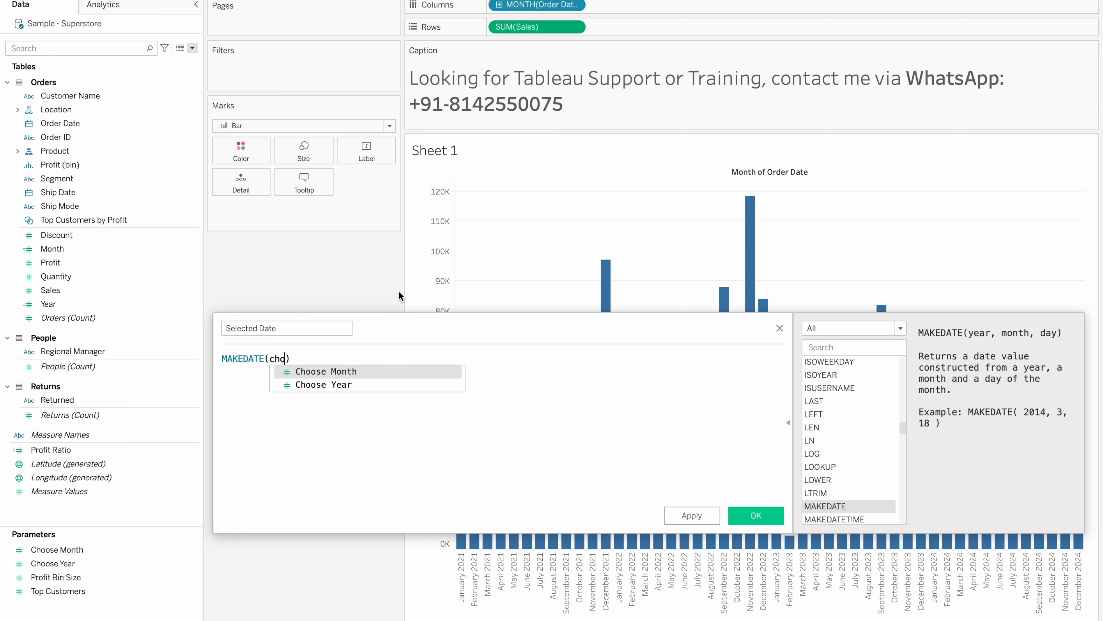
{"action": "key", "text": "Return"}
{"action": "type", "text": ",cho"}
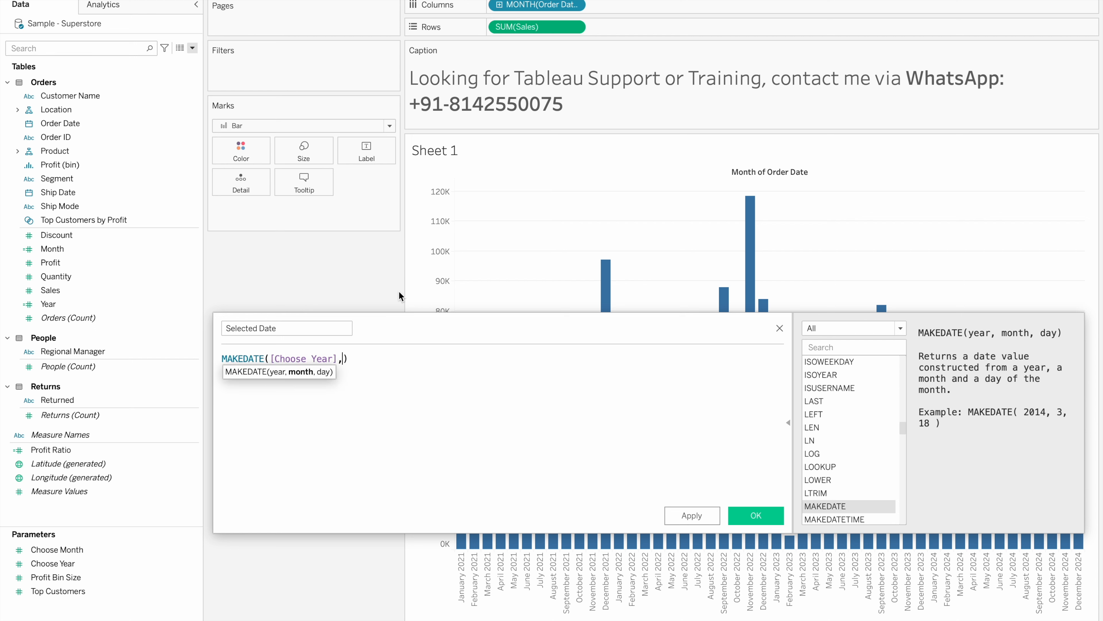
{"action": "key", "text": "Return"}
{"action": "type", "text": ",1"}
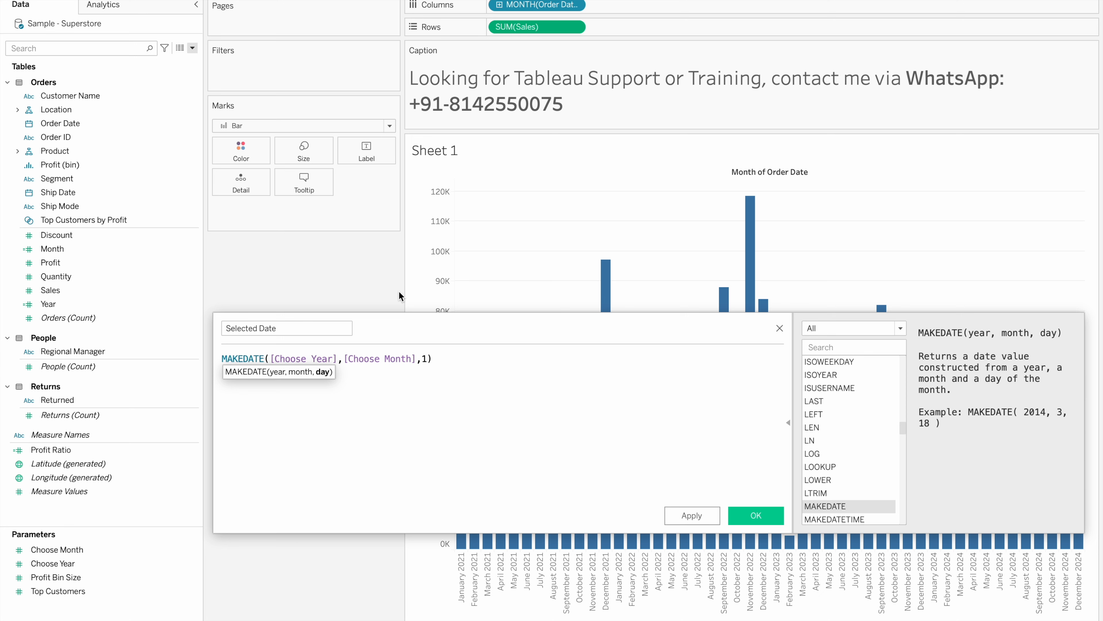
{"action": "left_click", "coordinate": [454, 360]}
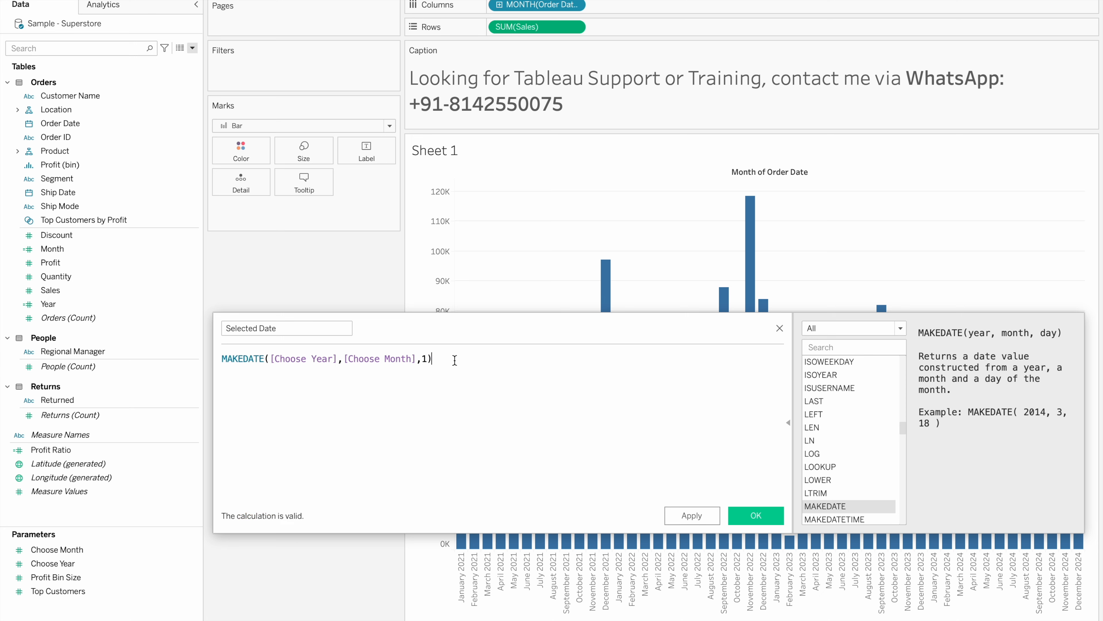
{"action": "left_click", "coordinate": [749, 516]}
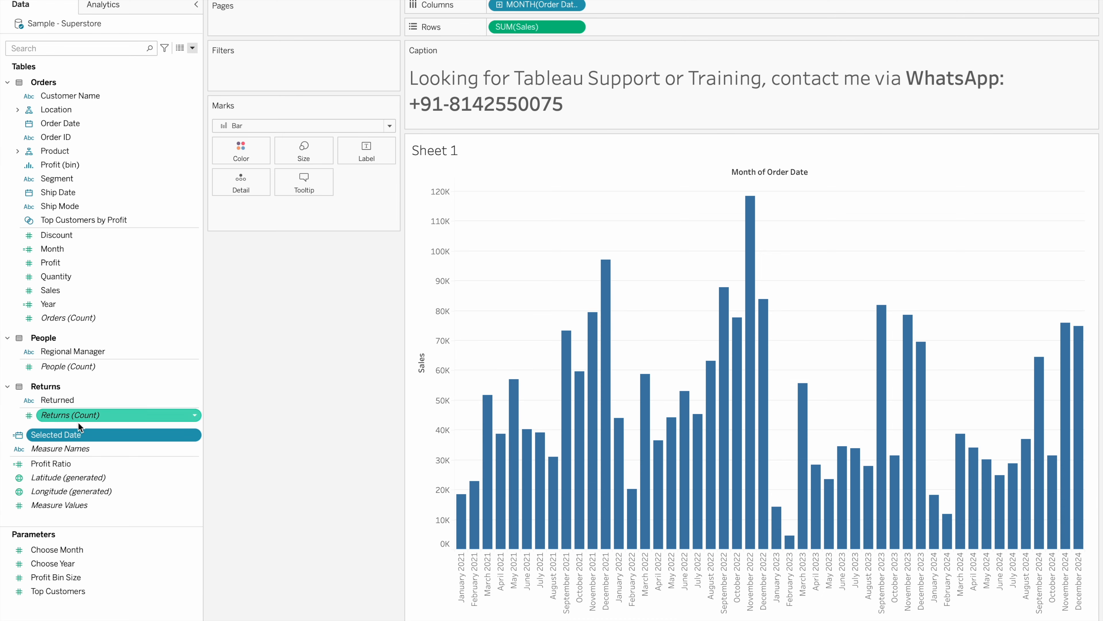
{"action": "right_click", "coordinate": [78, 434]}
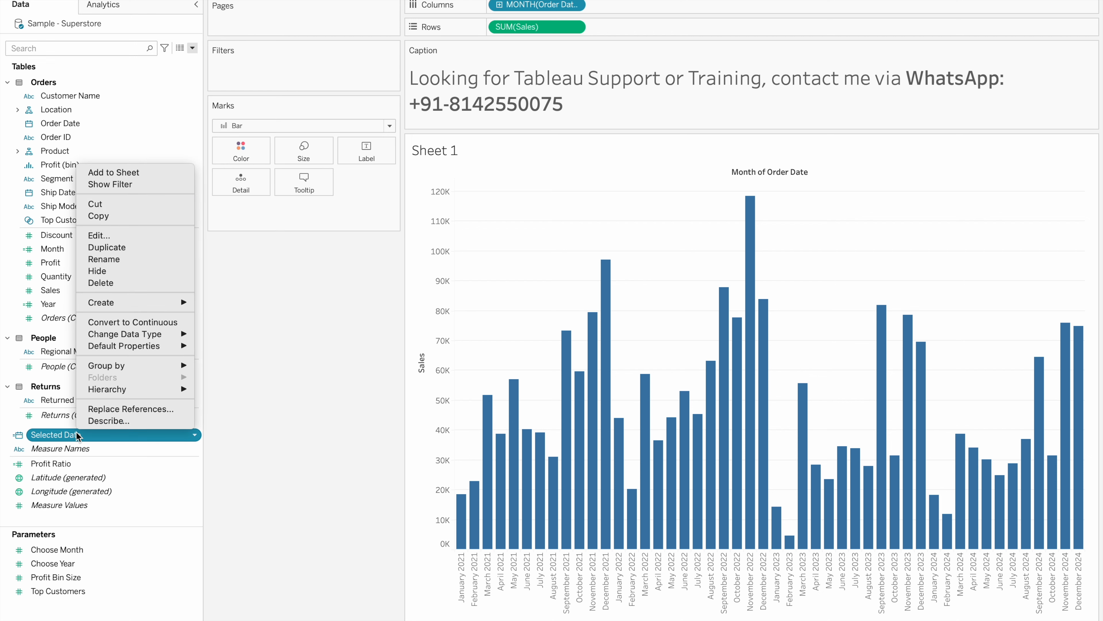
{"action": "left_click", "coordinate": [110, 184]}
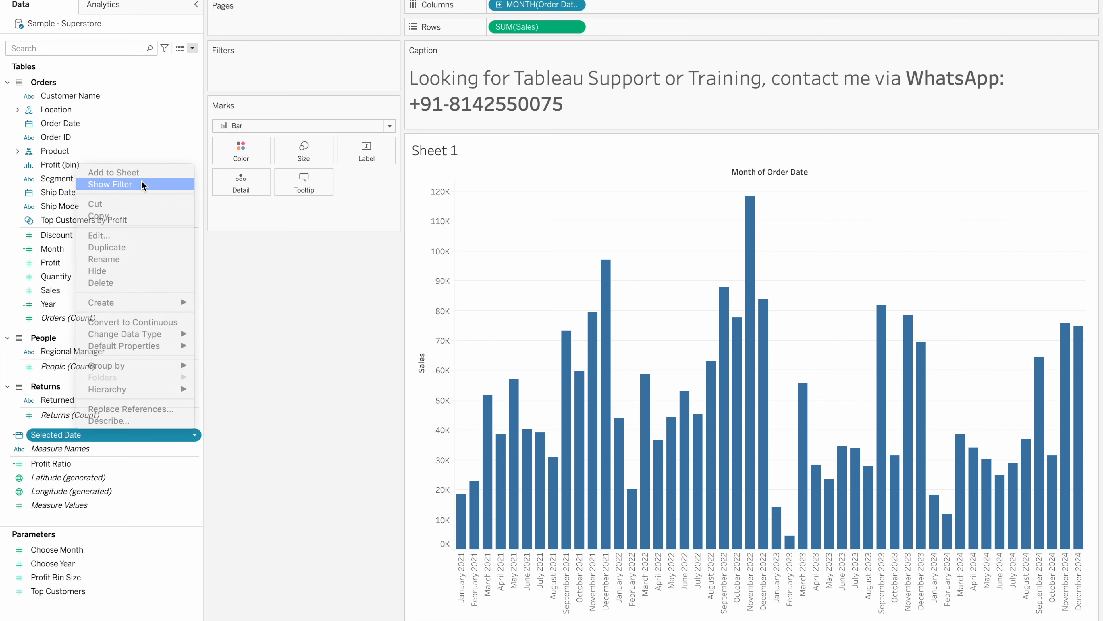
{"action": "left_click_drag", "start_coordinate": [300, 75], "coordinate": [131, 435]}
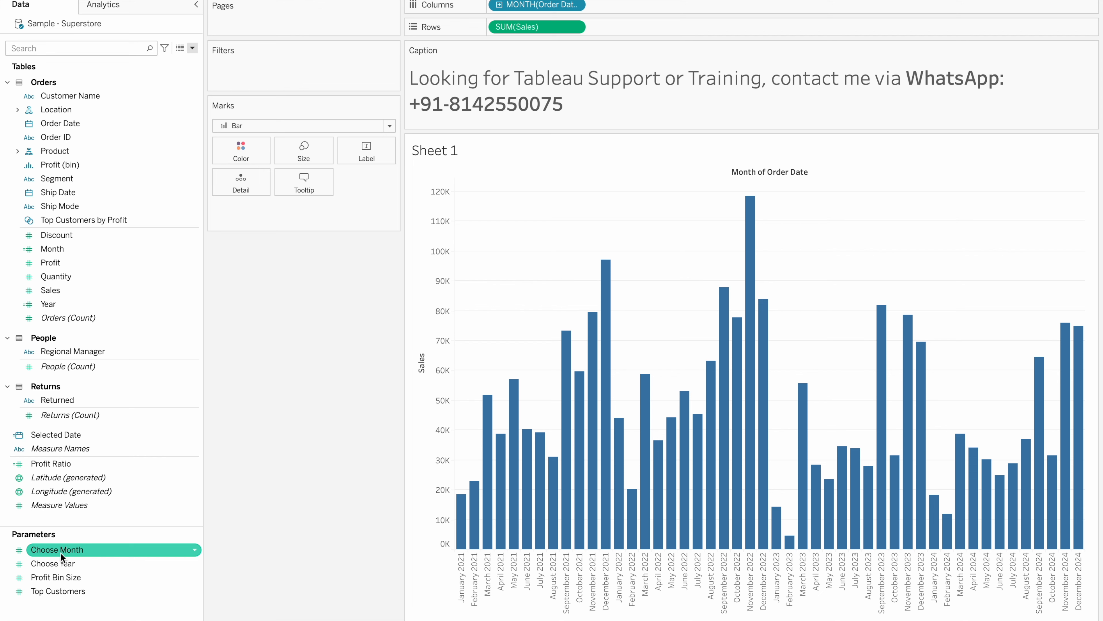
- Show the Choose Year and Choose Month parameter controls on the sheet
{"action": "right_click", "coordinate": [58, 568]}
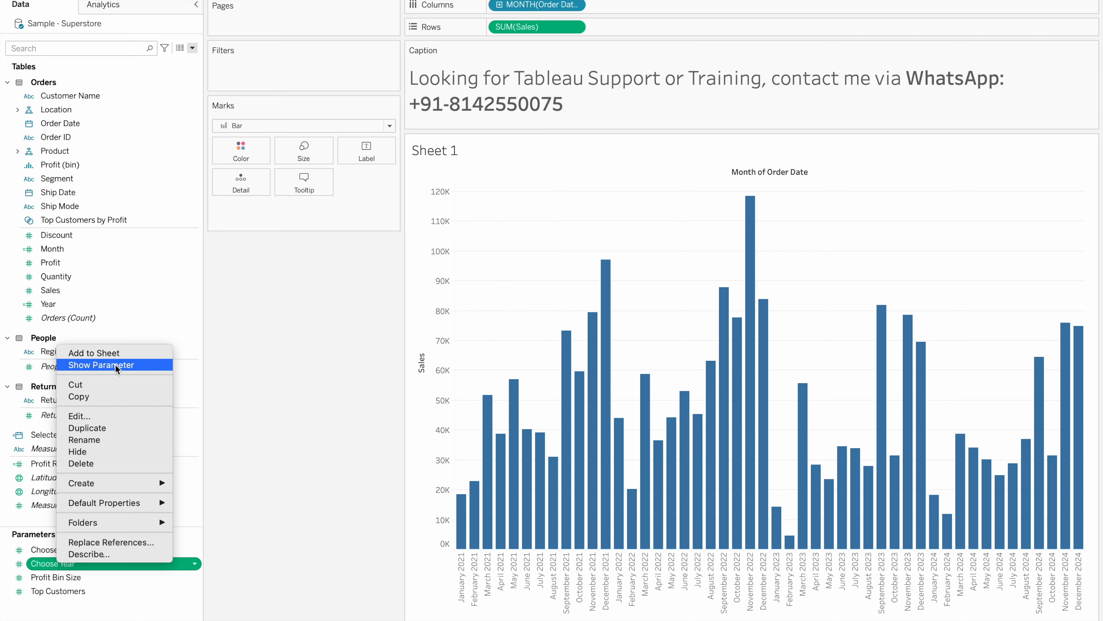
{"action": "left_click", "coordinate": [129, 367]}
{"action": "right_click", "coordinate": [57, 550]}
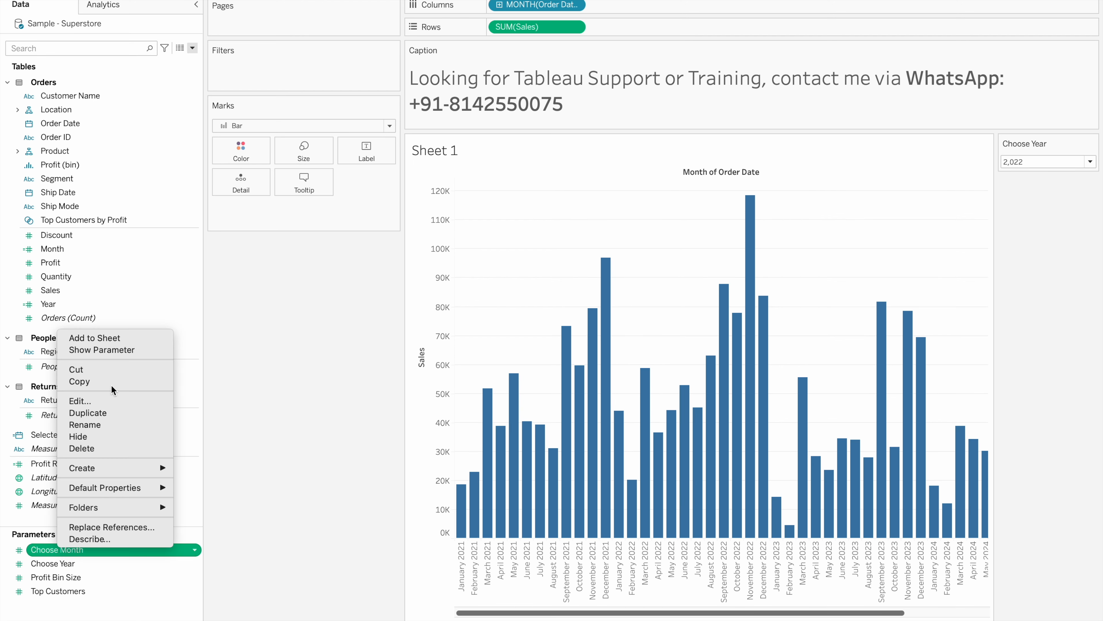
{"action": "left_click", "coordinate": [133, 350]}
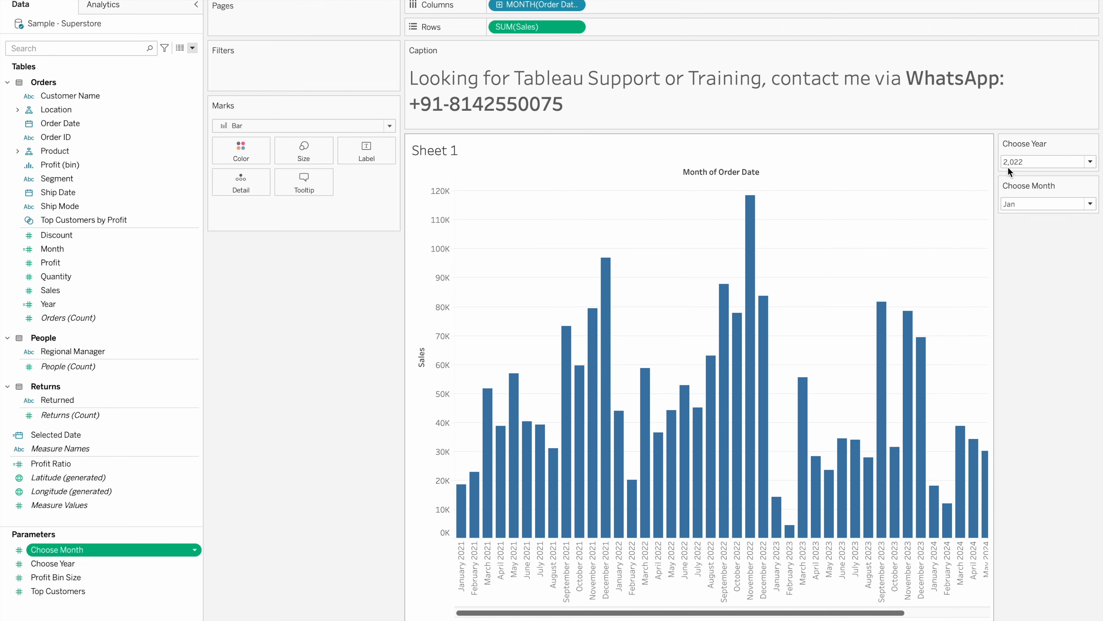
- Set the Choose Year parameter to 2,024 and the Choose Month parameter to Feb
{"action": "left_click", "coordinate": [1025, 162]}
{"action": "left_click", "coordinate": [1018, 195]}
{"action": "left_click", "coordinate": [1019, 204]}
{"action": "left_click", "coordinate": [1018, 230]}
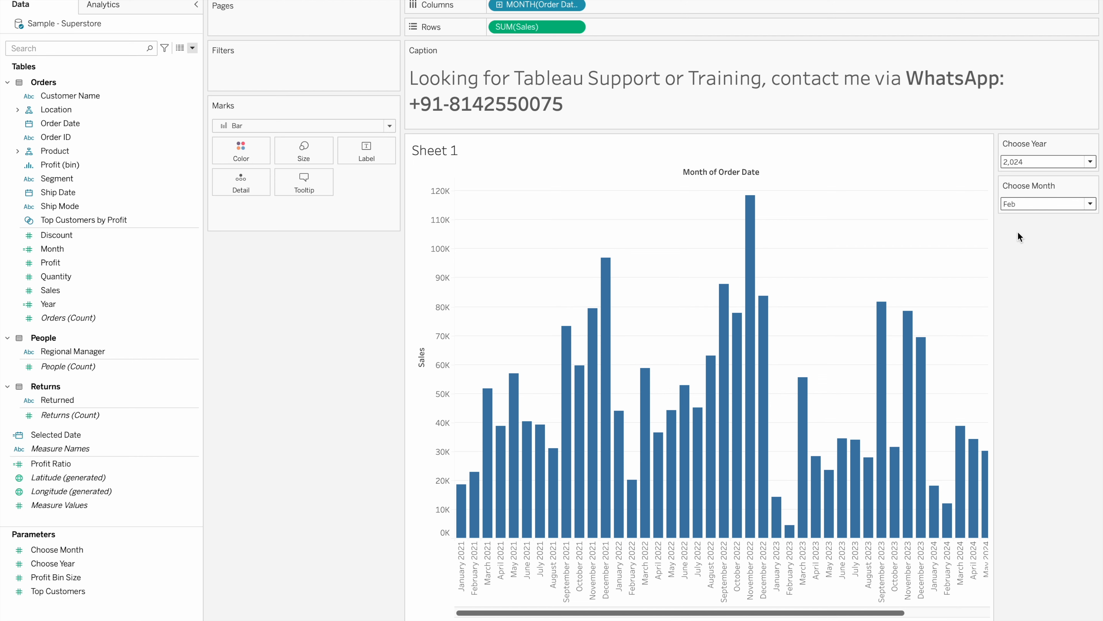
- Start a new calculated field named Rolling 12 Month
{"action": "left_click", "coordinate": [192, 47]}
{"action": "left_click", "coordinate": [114, 59]}
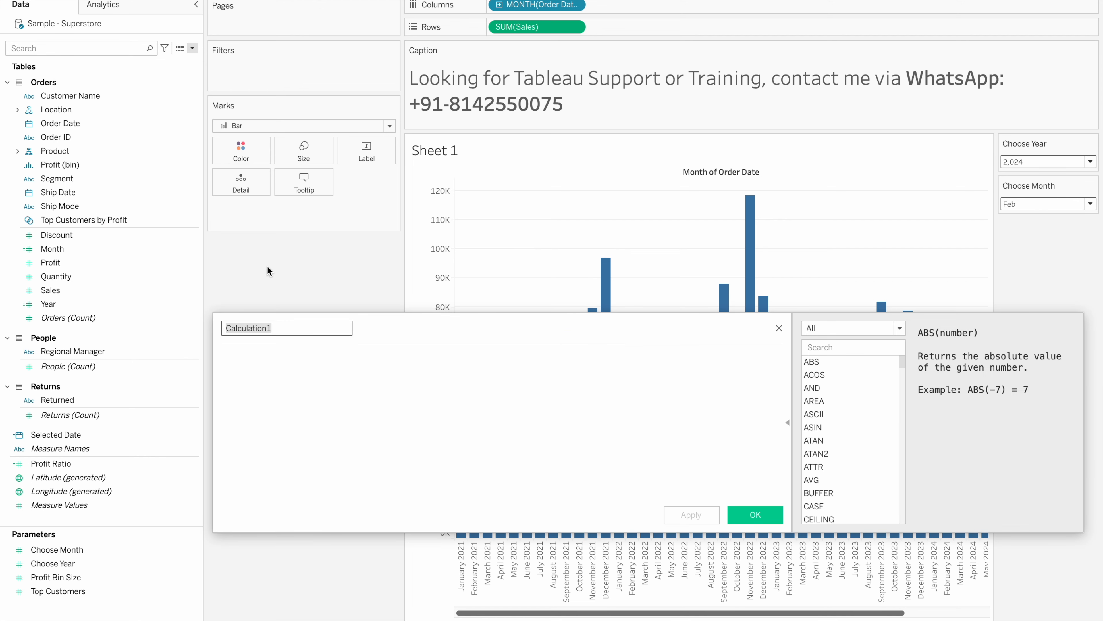
{"action": "type", "text": "Ro"}
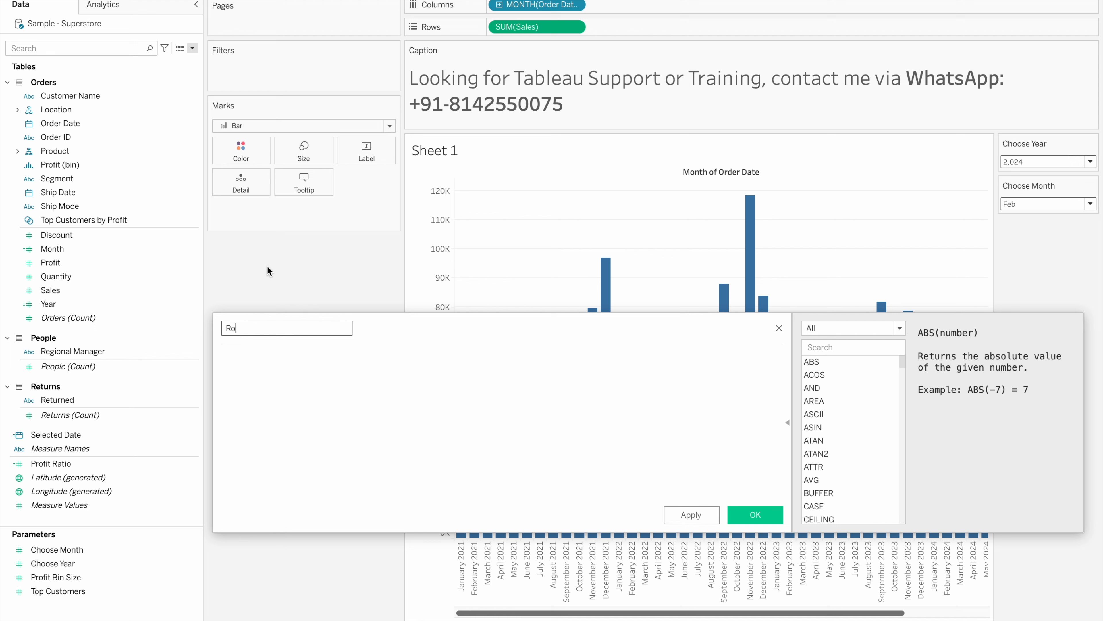
{"action": "type", "text": "lling 12 Month"}
{"action": "left_click", "coordinate": [275, 376]}
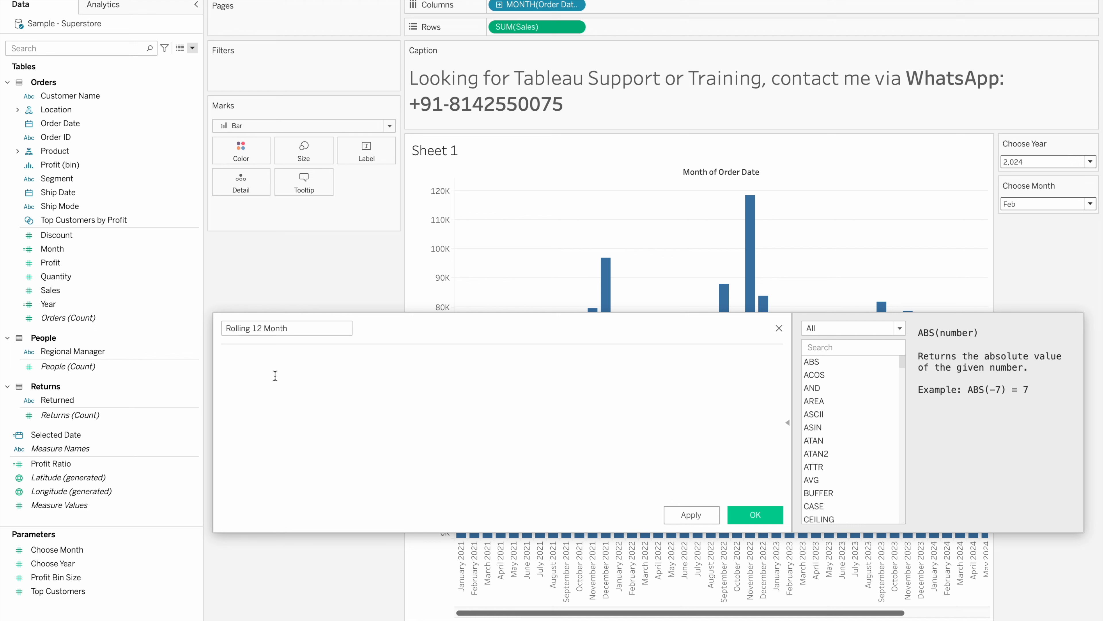
- Enter DATEDIFF('month', [Order Date],[Selected Date]) as the Rolling 12 Month formula
{"action": "type", "text": "datedif"}
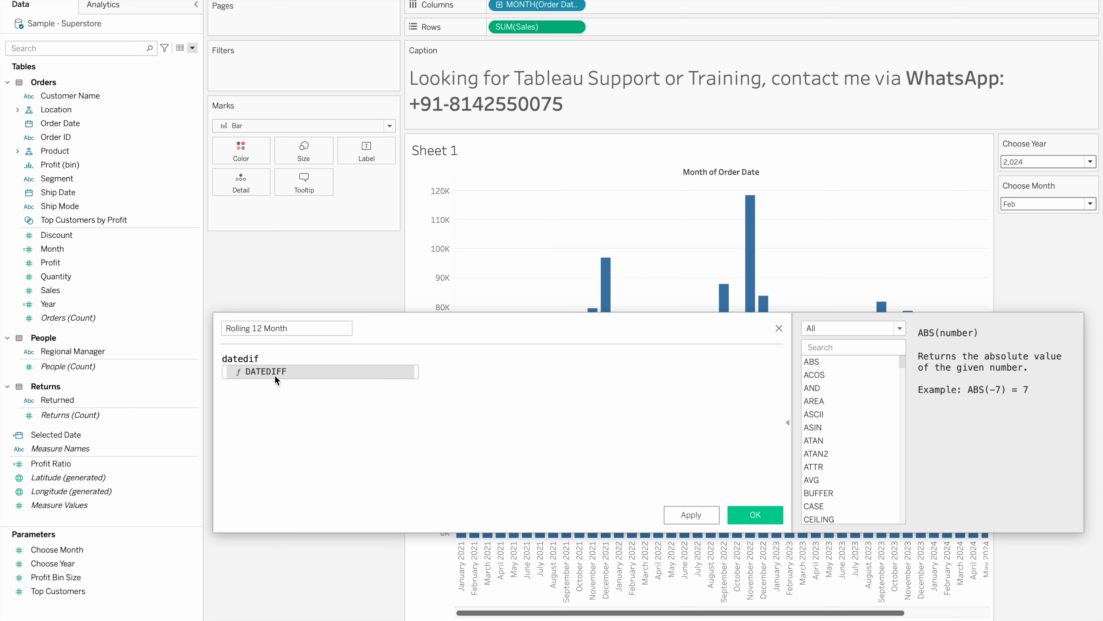
{"action": "key", "text": "Return"}
{"action": "type", "text": "'m"}
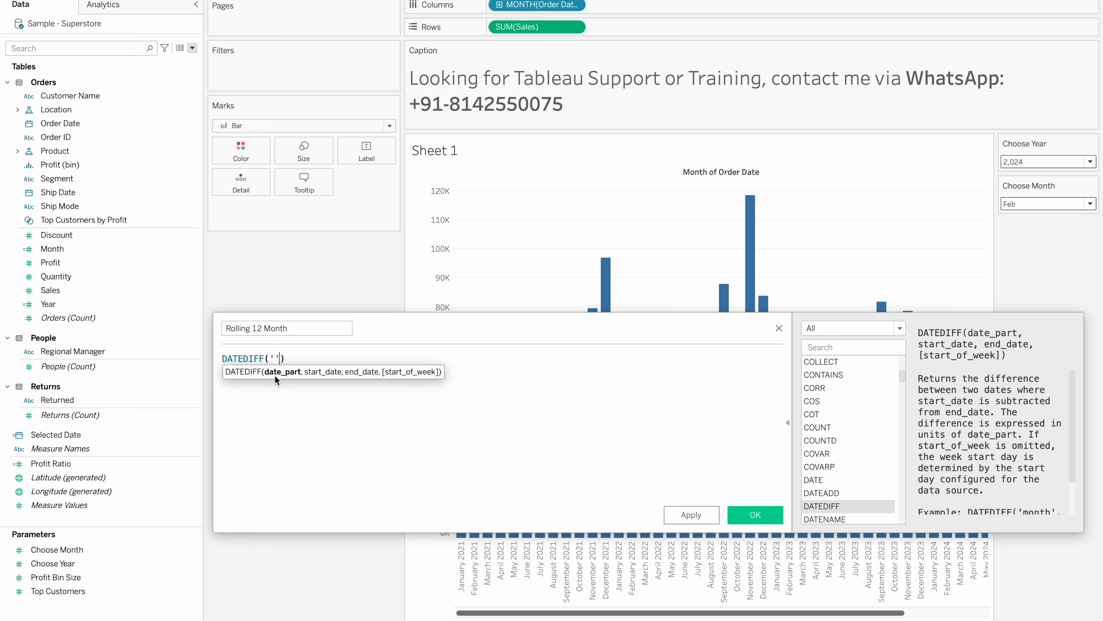
{"action": "type", "text": "onth', date"}
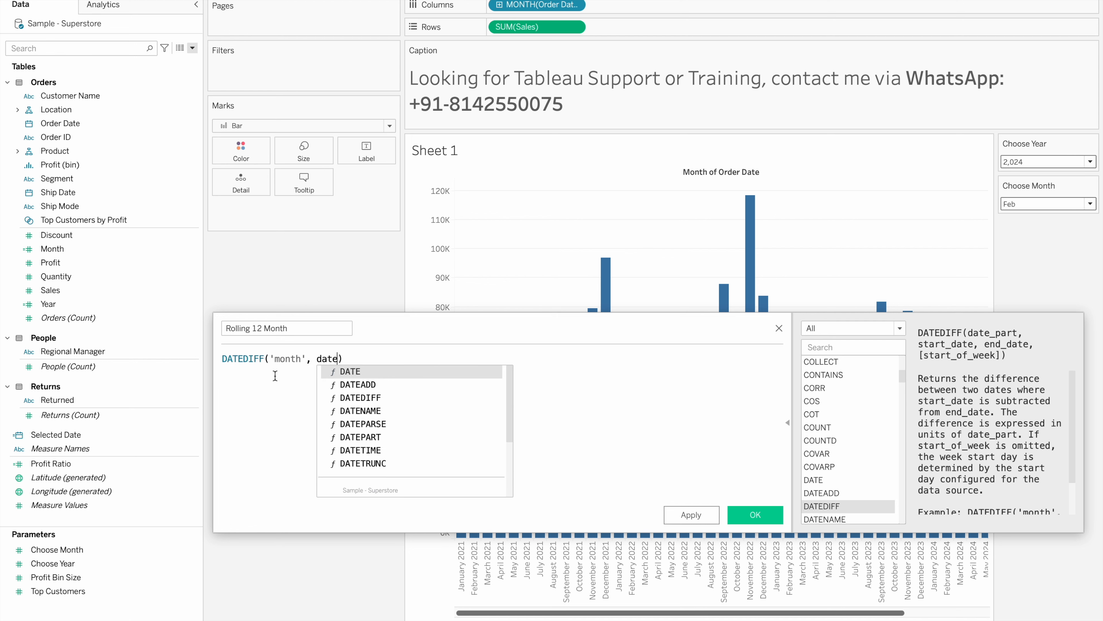
{"action": "key", "text": "BackSpace"}
{"action": "key", "text": "BackSpace"}
{"action": "key", "text": "BackSpace"}
{"action": "key", "text": "BackSpace"}
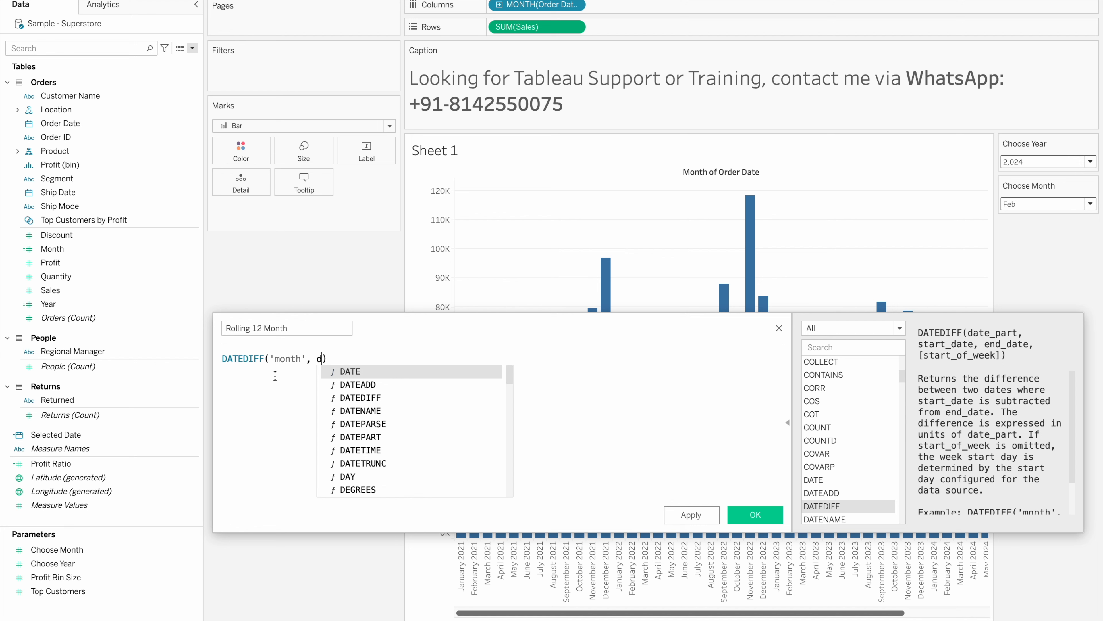
{"action": "type", "text": "order"}
{"action": "key", "text": "Return"}
{"action": "type", "text": ","}
{"action": "type", "text": "sele"}
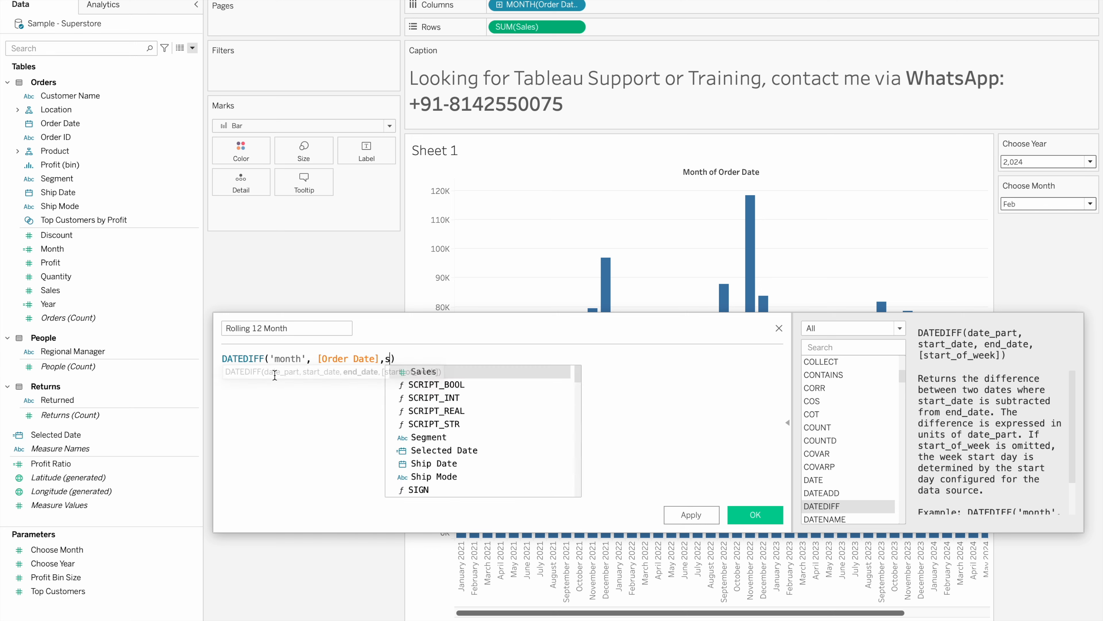
{"action": "key", "text": "Return"}
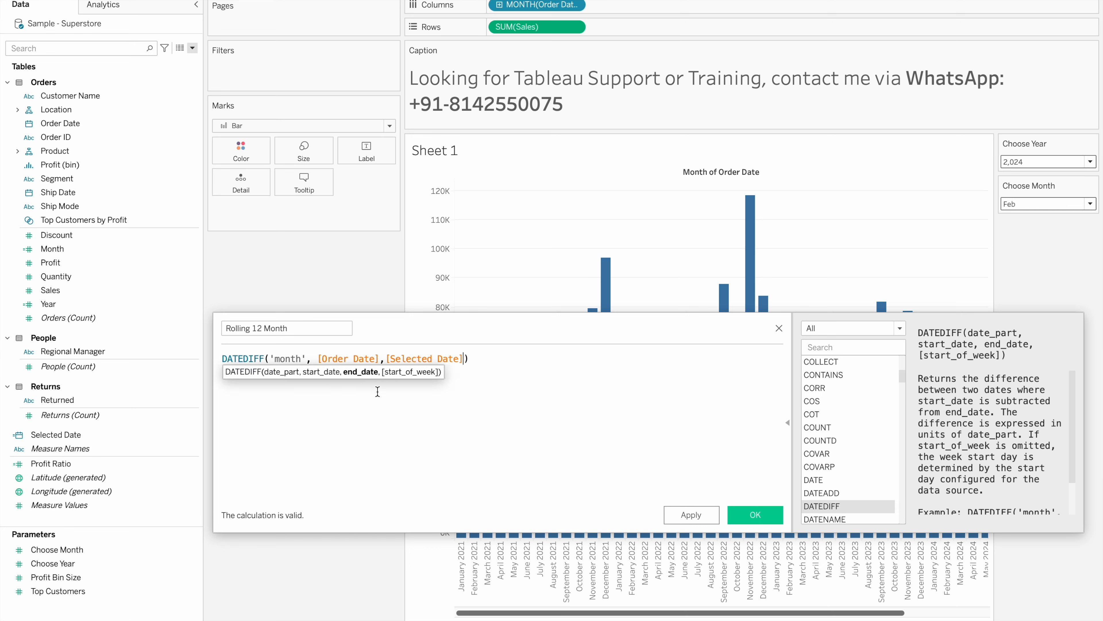
- Complete the Rolling 12 Month formula with the comparison <12 and save the calculated field
{"action": "left_click", "coordinate": [479, 358]}
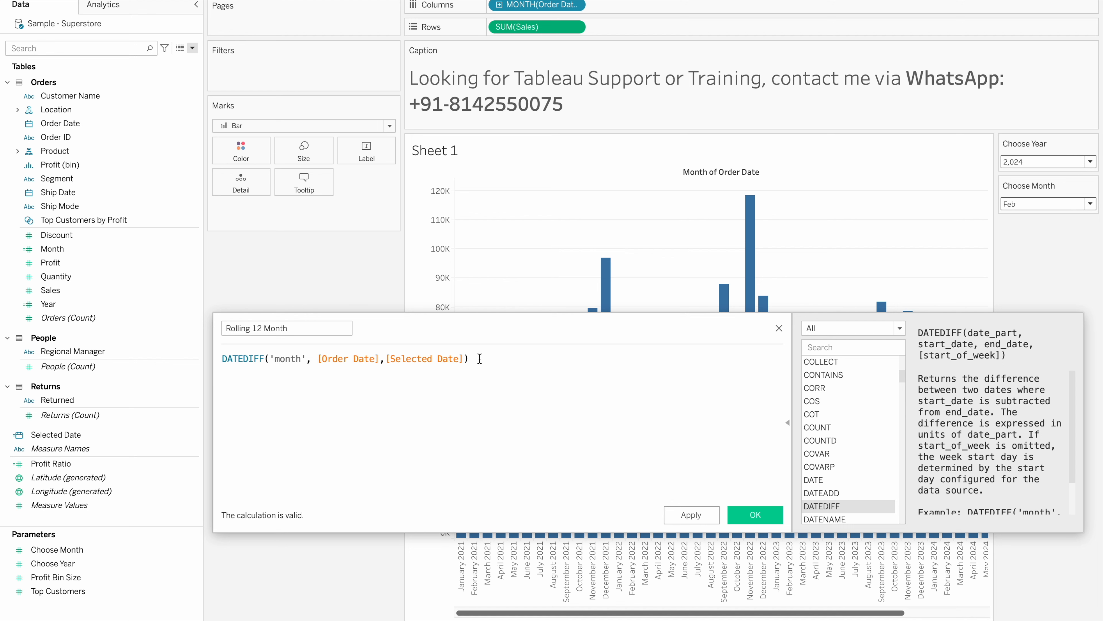
{"action": "type", "text": "<12"}
{"action": "key", "text": "Return"}
{"action": "type", "text": "AND"}
{"action": "key", "text": "BackSpace"}
{"action": "key", "text": "BackSpace"}
{"action": "key", "text": "BackSpace"}
{"action": "left_click", "coordinate": [755, 515]}
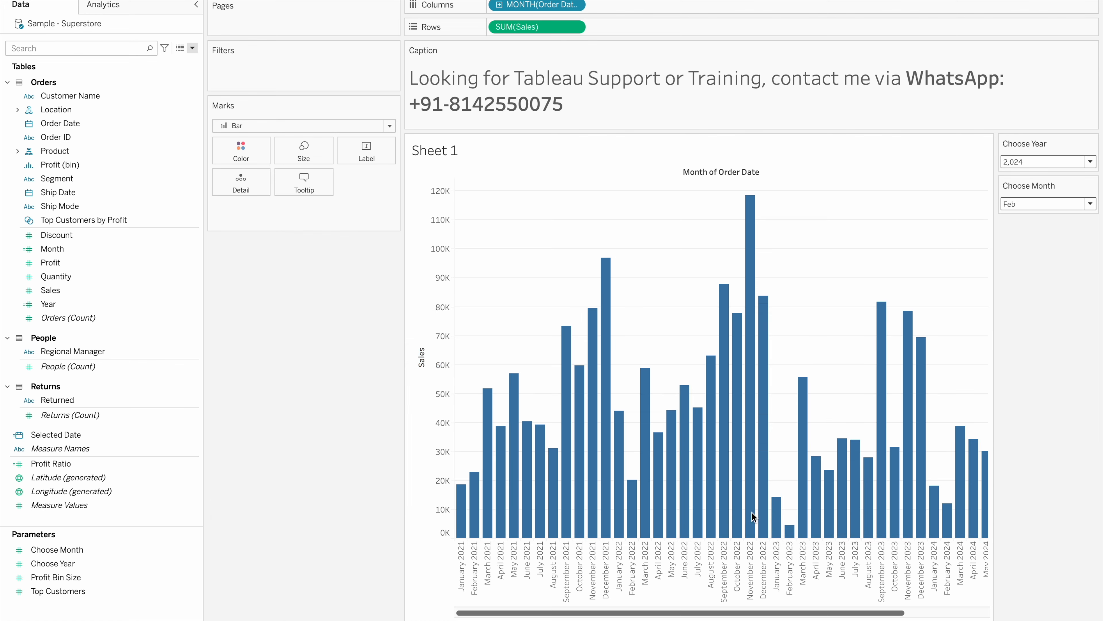
- On a new worksheet, put Order Date in Rows as discrete month-and-year values with Rolling 12 Month beside it
{"action": "left_click", "coordinate": [175, 617]}
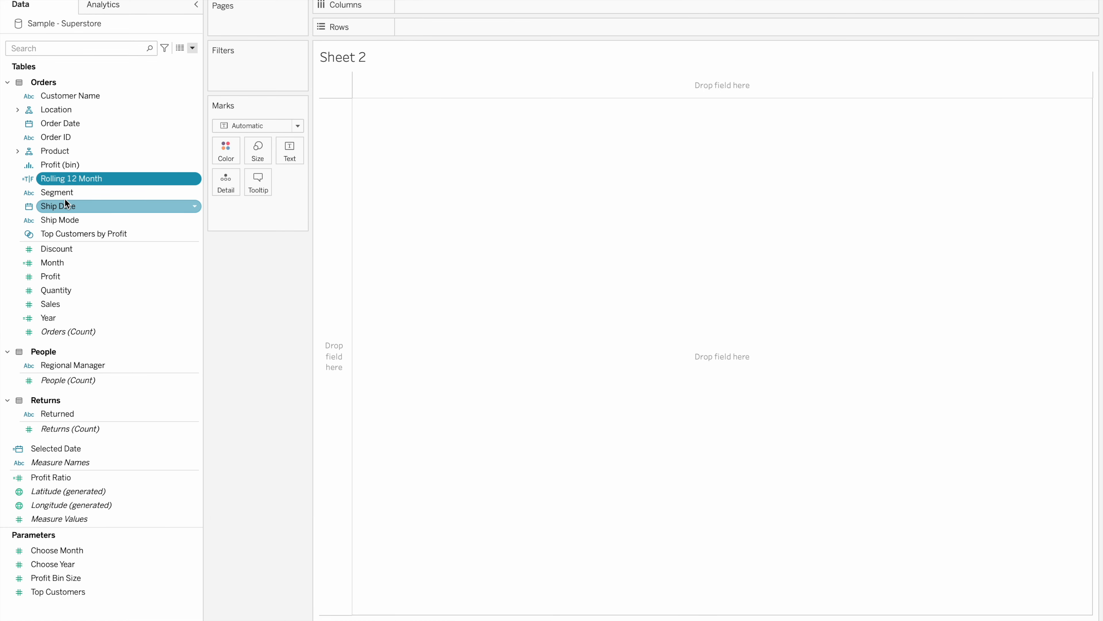
{"action": "left_click_drag", "start_coordinate": [82, 125], "coordinate": [458, 31]}
{"action": "right_click", "coordinate": [458, 30]}
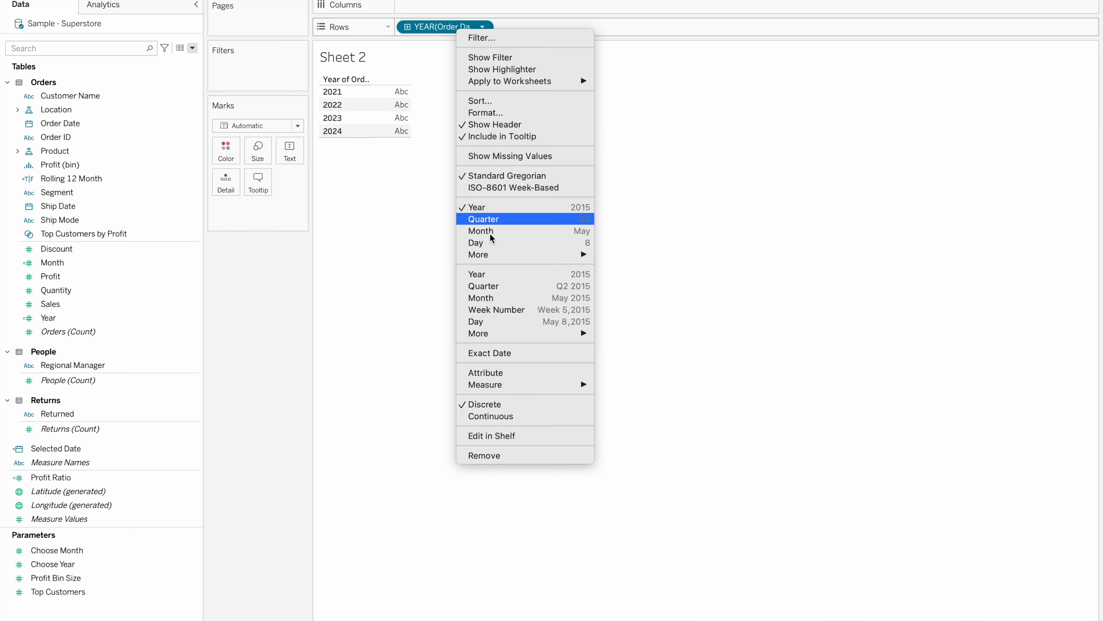
{"action": "left_click", "coordinate": [488, 301]}
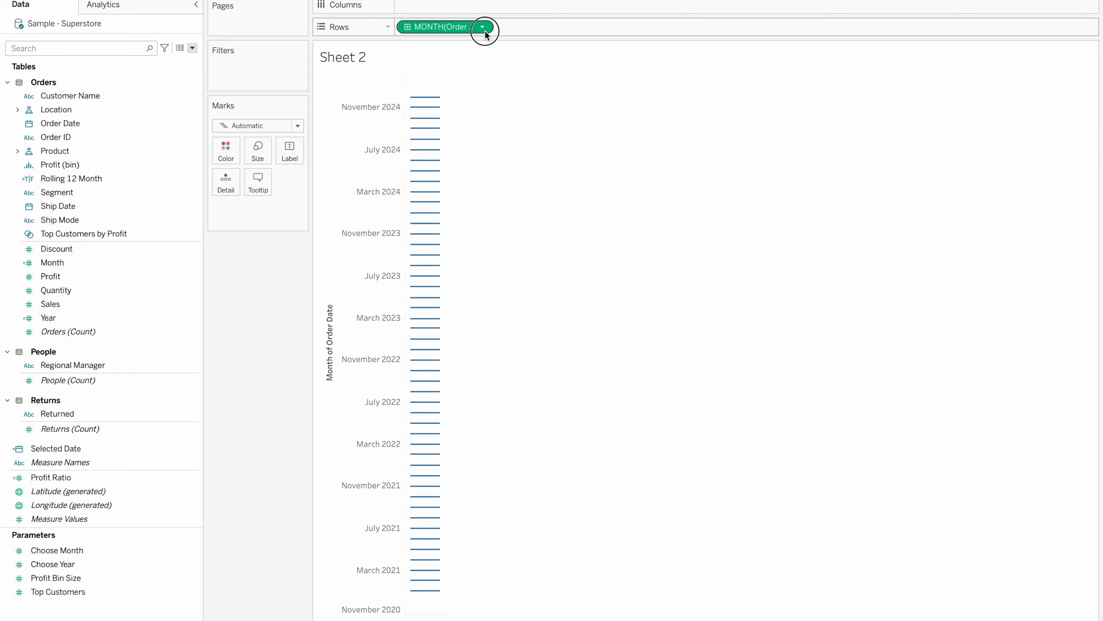
{"action": "left_click", "coordinate": [483, 27]}
{"action": "left_click", "coordinate": [444, 397]}
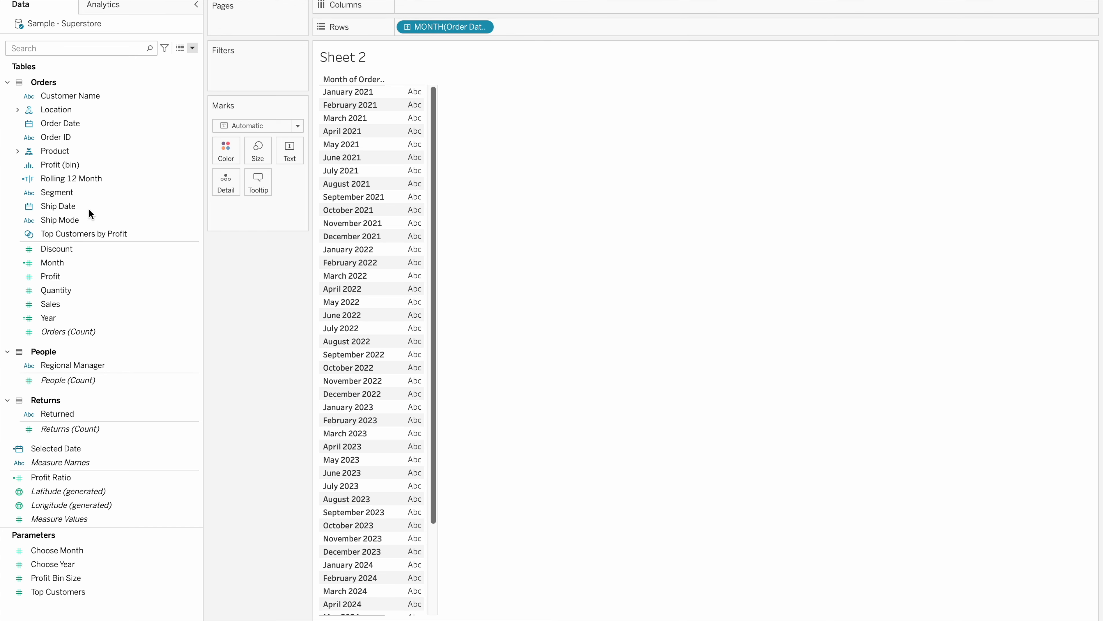
{"action": "left_click_drag", "start_coordinate": [75, 179], "coordinate": [567, 29]}
{"action": "scroll", "coordinate": [487, 350], "scroll_direction": "down", "scroll_amount": 5}
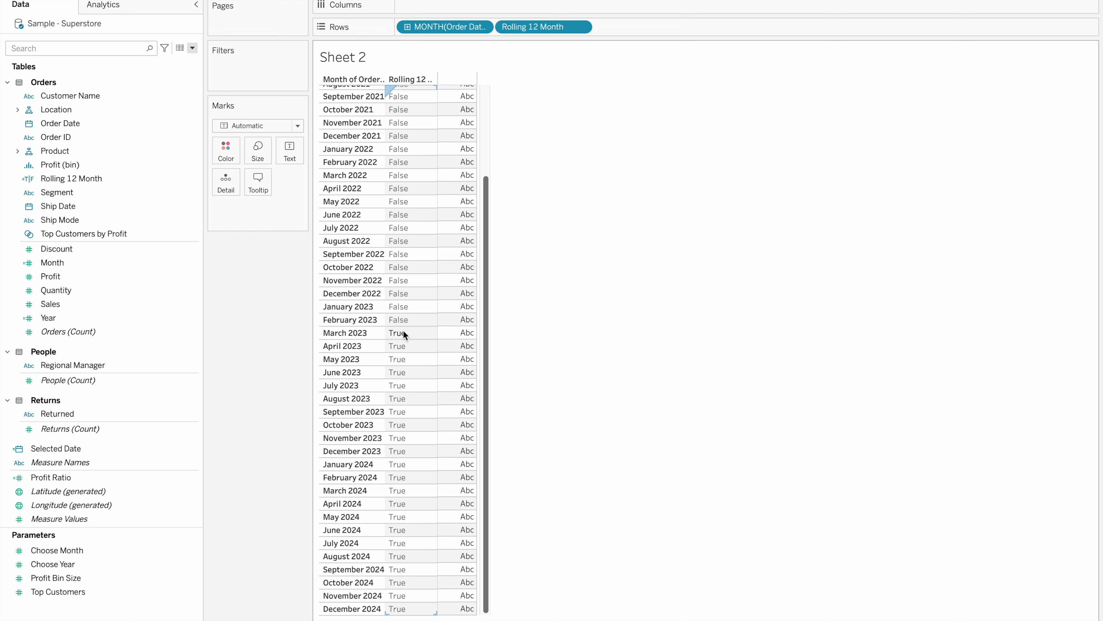
- Show the Choose Year and Choose Month parameter controls on Sheet 2
{"action": "left_click", "coordinate": [98, 564]}
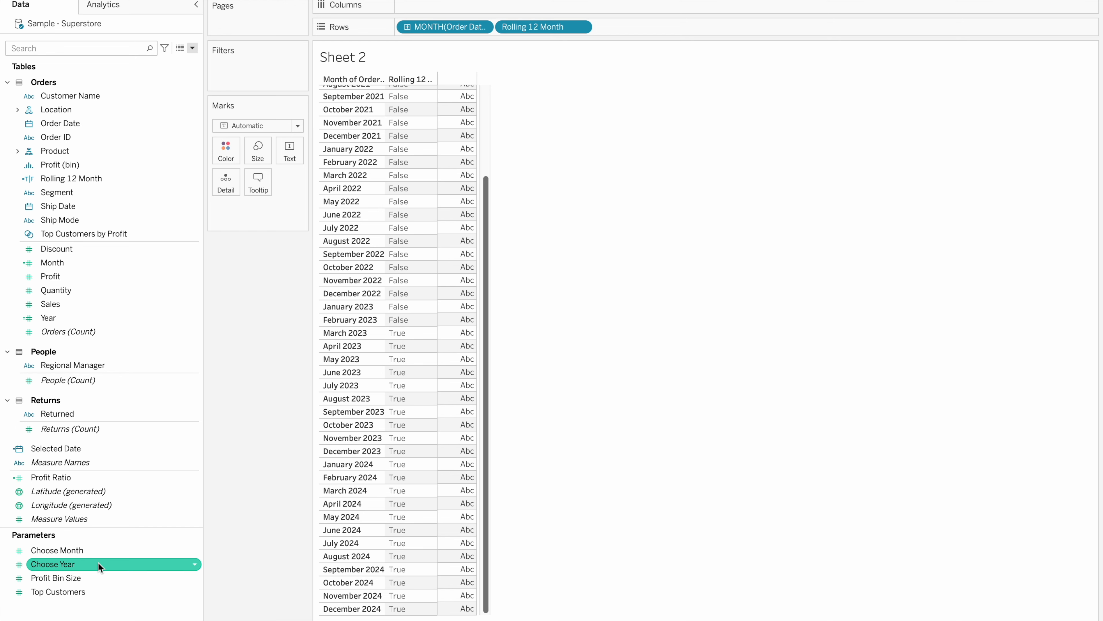
{"action": "right_click", "coordinate": [98, 564]}
{"action": "left_click", "coordinate": [166, 363]}
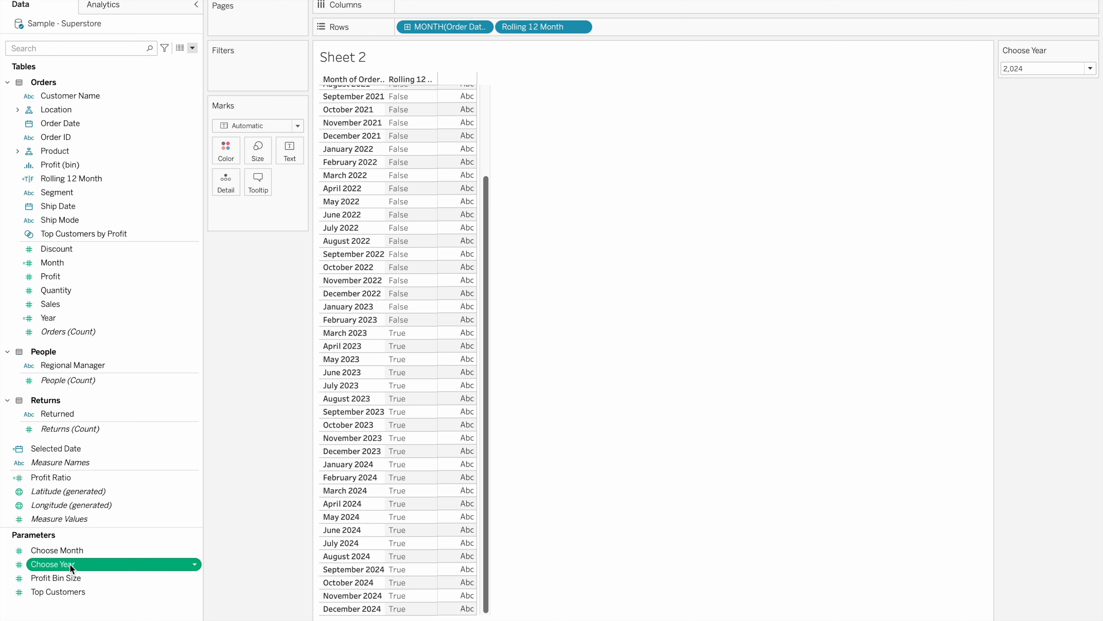
{"action": "right_click", "coordinate": [86, 550]}
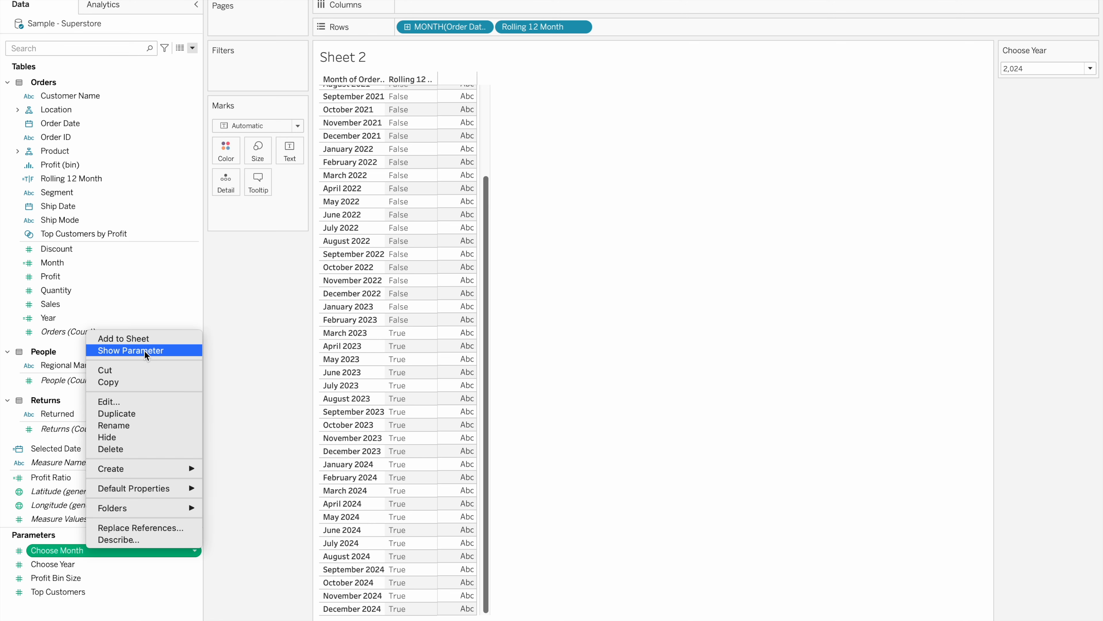
{"action": "left_click", "coordinate": [130, 350]}
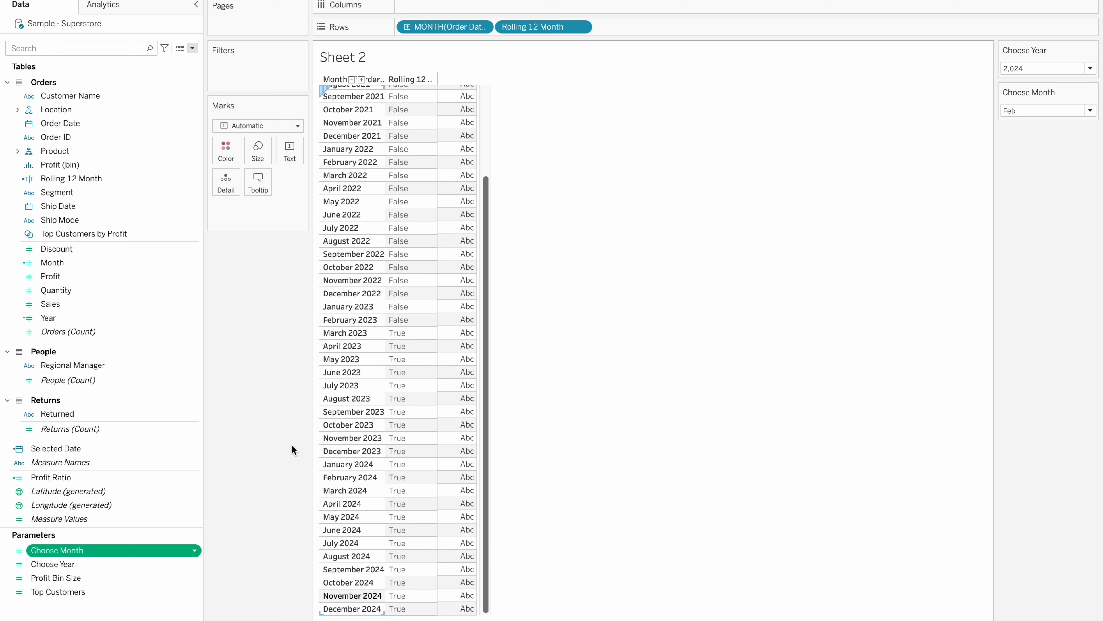
- Reopen the Rolling 12 Month calculation for editing and append AND on a new line below the first condition
{"action": "left_click", "coordinate": [63, 178]}
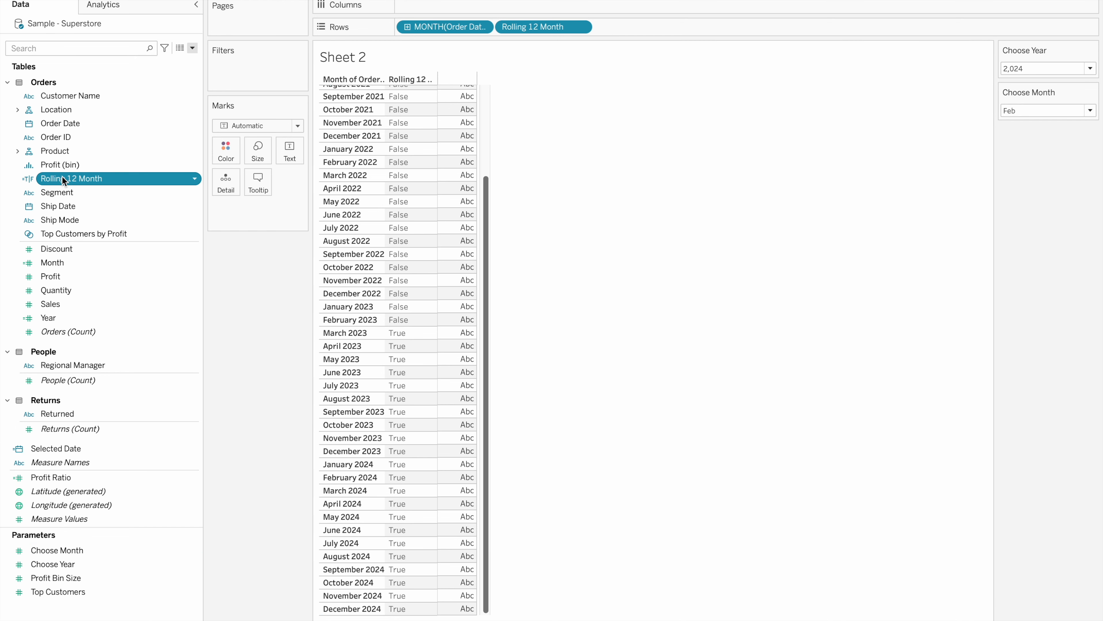
{"action": "right_click", "coordinate": [63, 178]}
{"action": "left_click", "coordinate": [81, 249]}
{"action": "left_click", "coordinate": [314, 359]}
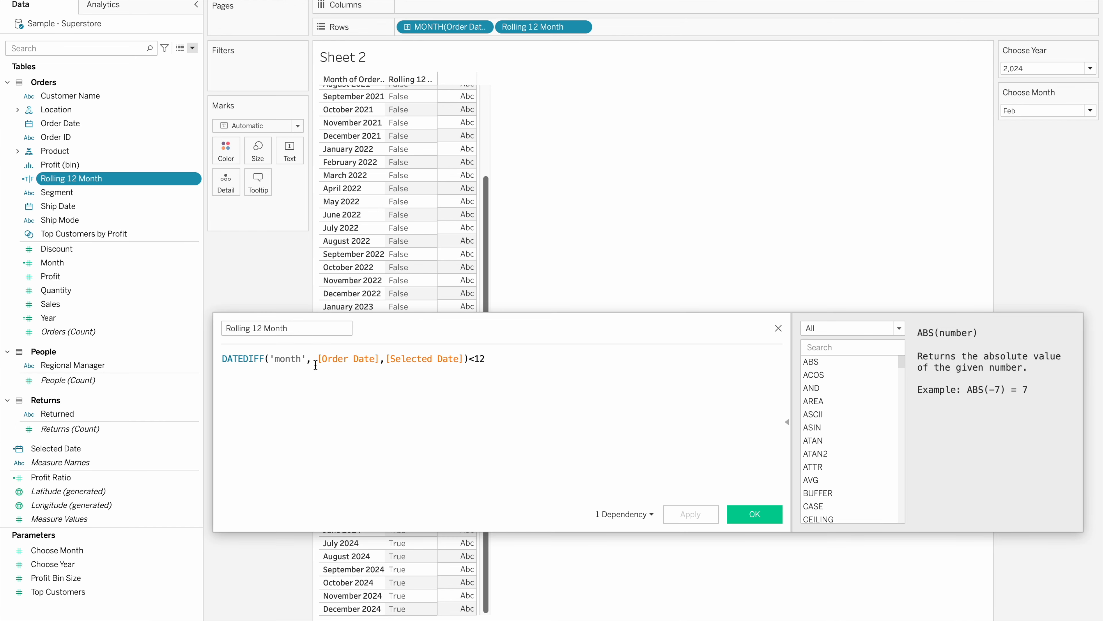
{"action": "key", "text": "End"}
{"action": "key", "text": "Return"}
{"action": "type", "text": "AND"}
{"action": "left_click_drag", "start_coordinate": [483, 323], "coordinate": [544, 61]}
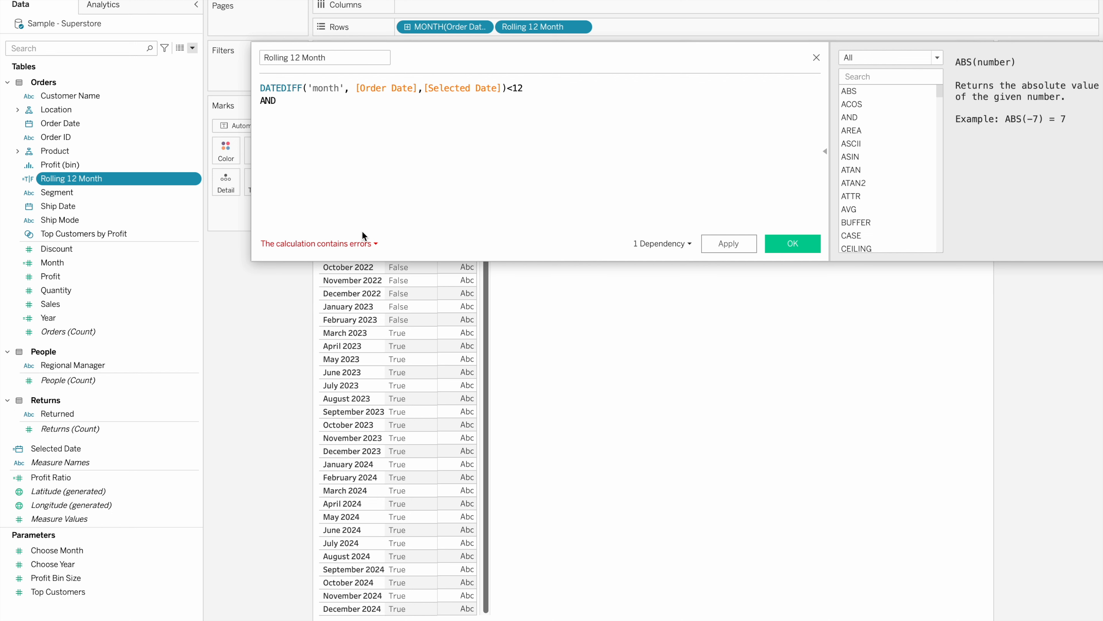
- Add DATEDIFF('month',[Order Date],[Selected Date])>=0 as the condition after AND and save the Rolling 12 Month calculation
{"action": "type", "text": "datediff"}
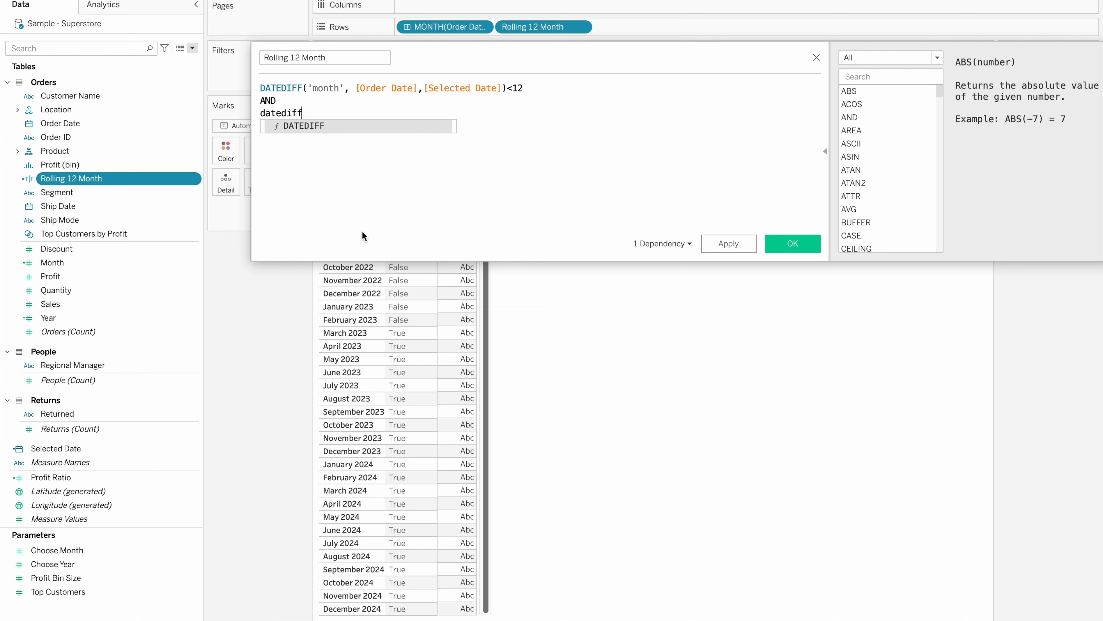
{"action": "key", "text": "Return"}
{"action": "type", "text": "''"}
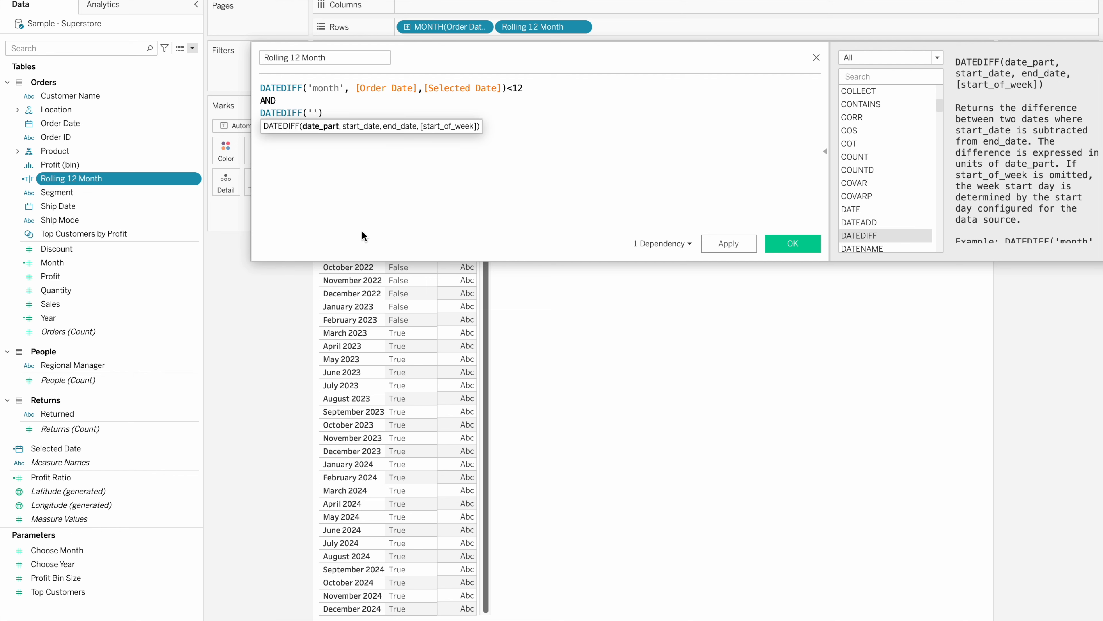
{"action": "type", "text": "month"}
{"action": "type", "text": ","}
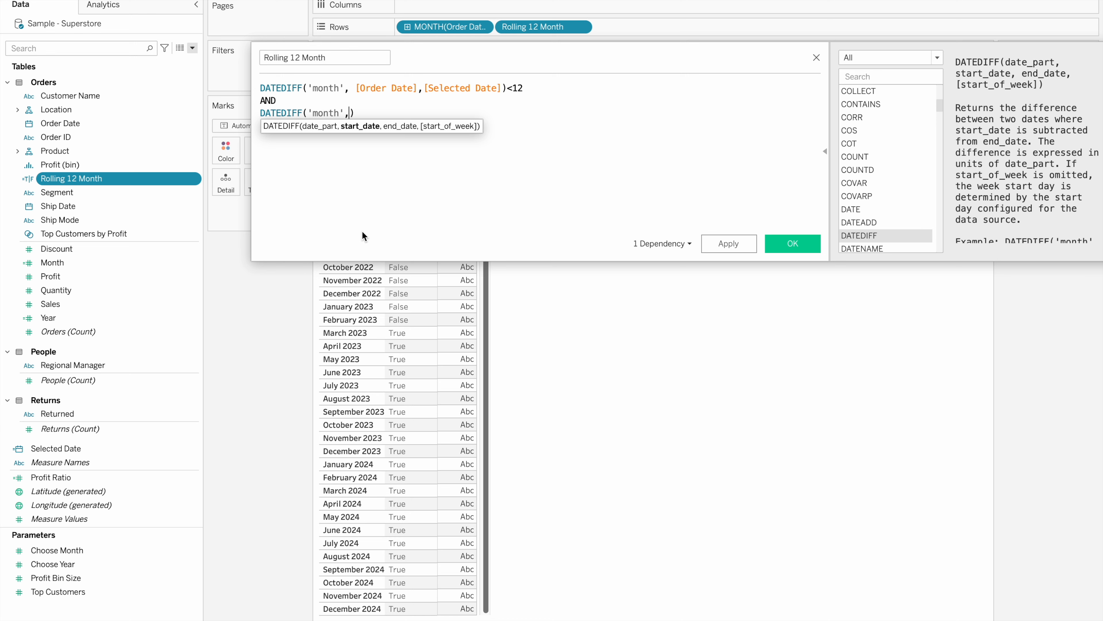
{"action": "type", "text": "[Order Date]"}
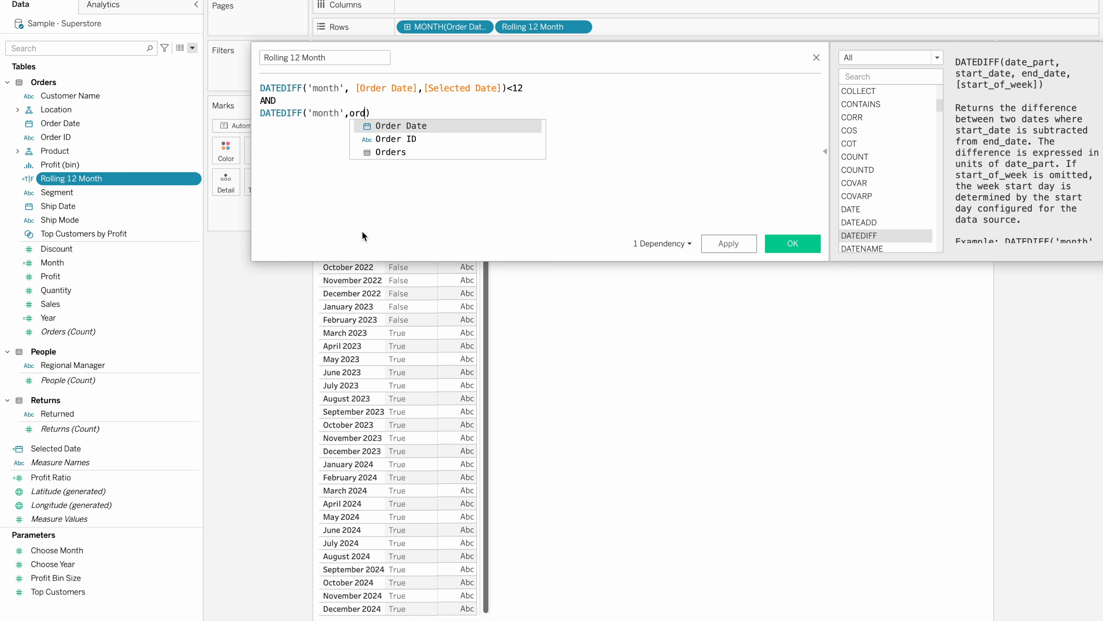
{"action": "type", "text": ",[Selected Date]"}
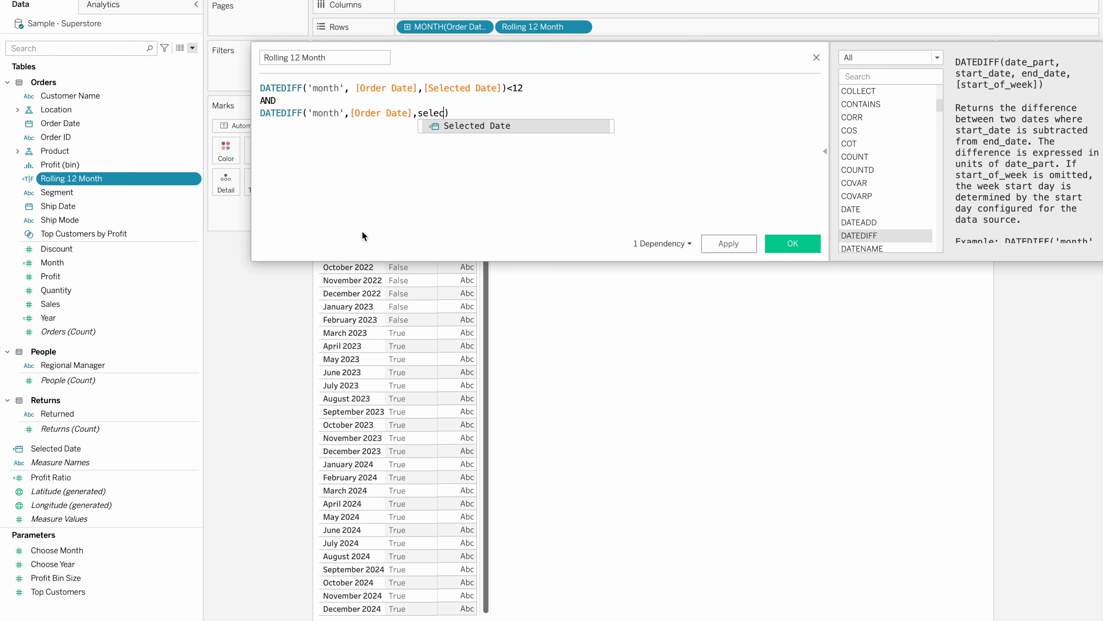
{"action": "left_click", "coordinate": [518, 113]}
{"action": "type", "text": ">=0"}
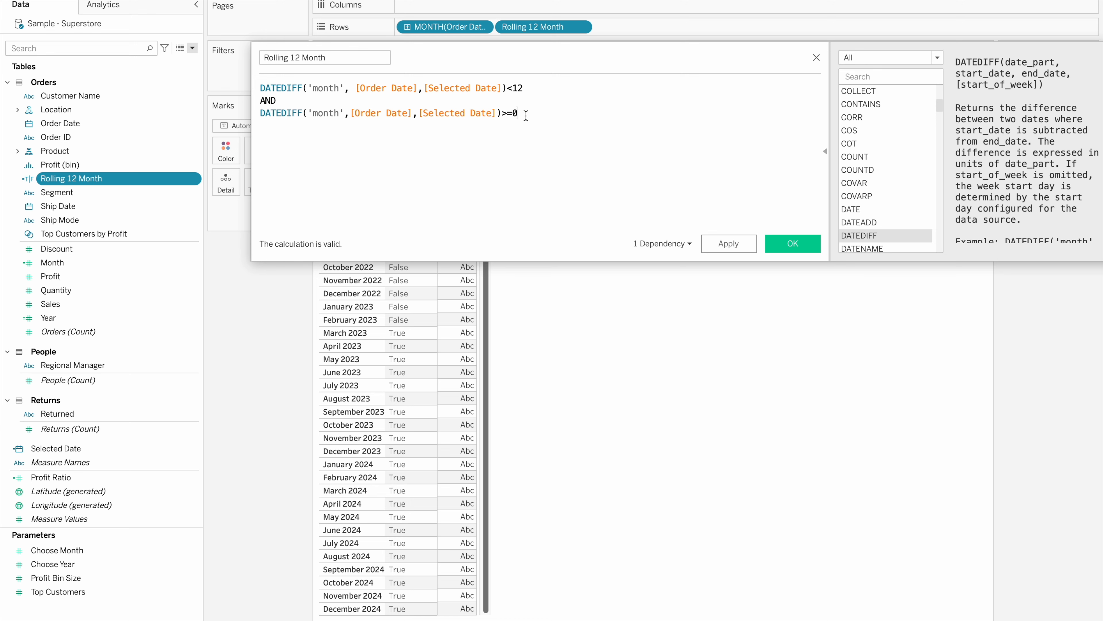
{"action": "left_click_drag", "start_coordinate": [526, 115], "coordinate": [260, 113]}
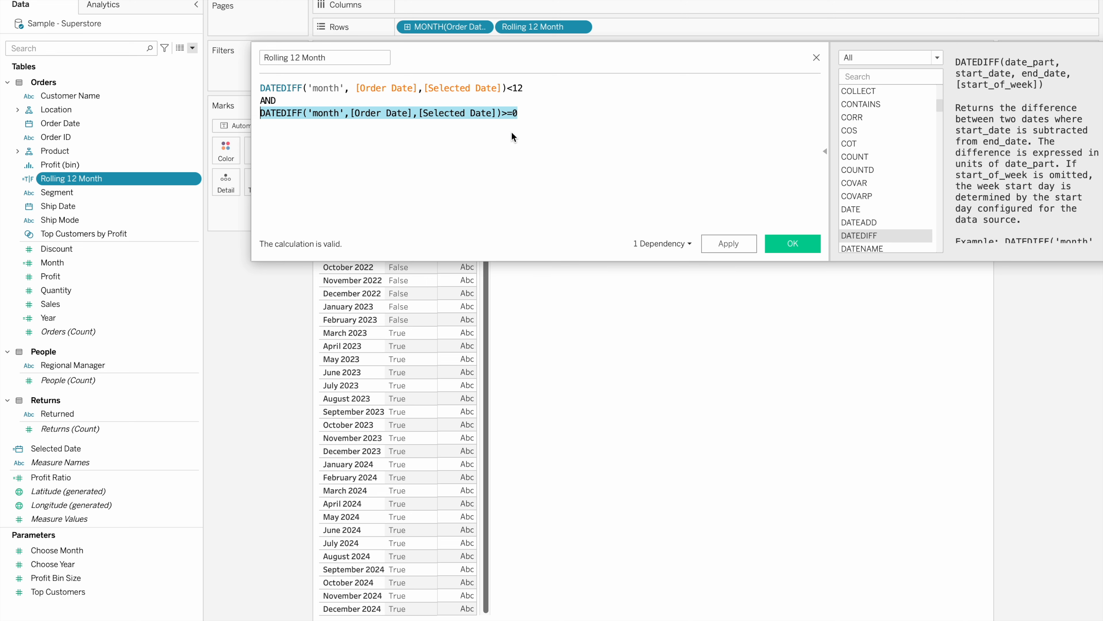
{"action": "left_click", "coordinate": [800, 247]}
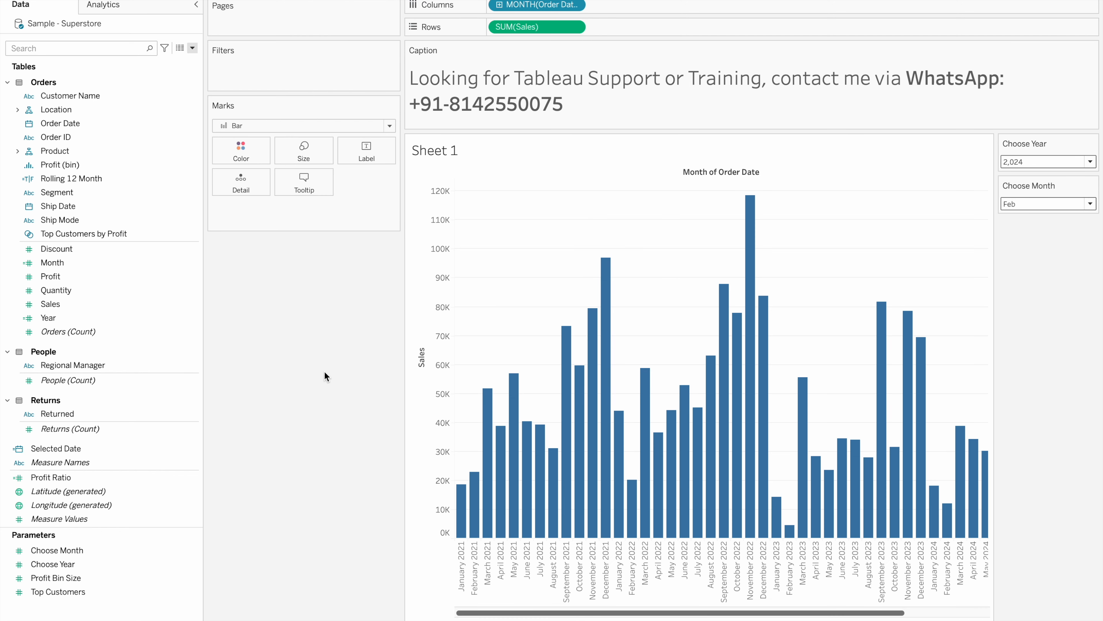
- Filter the Sheet 1 sales chart by Rolling 12 Month, keeping only True
{"action": "left_click", "coordinate": [85, 181]}
{"action": "left_click_drag", "start_coordinate": [84, 180], "coordinate": [260, 80]}
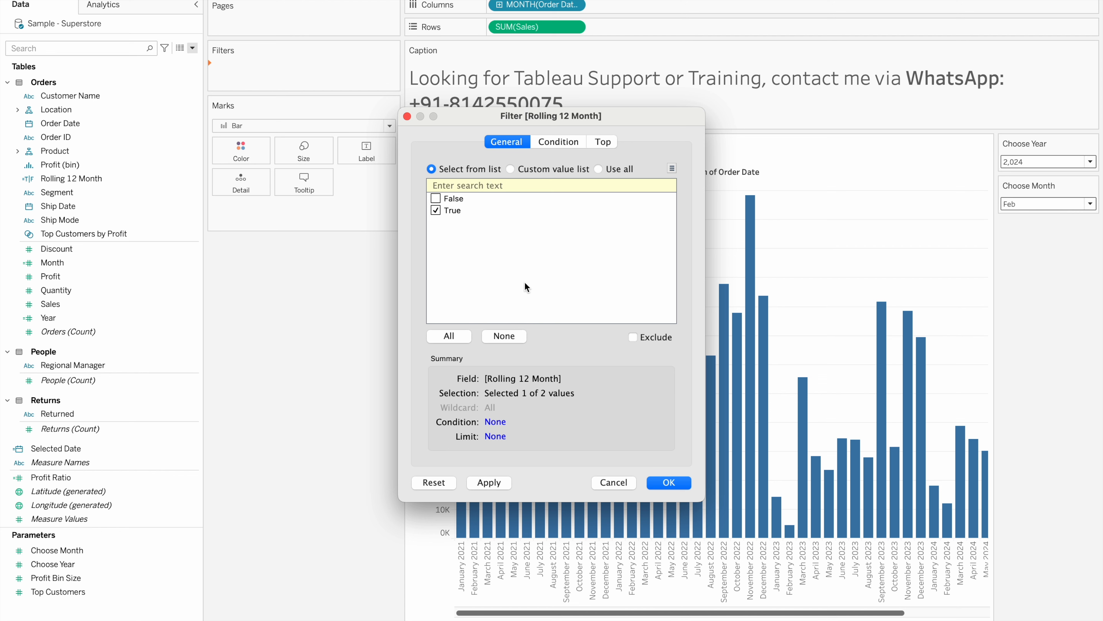
{"action": "left_click", "coordinate": [679, 483]}
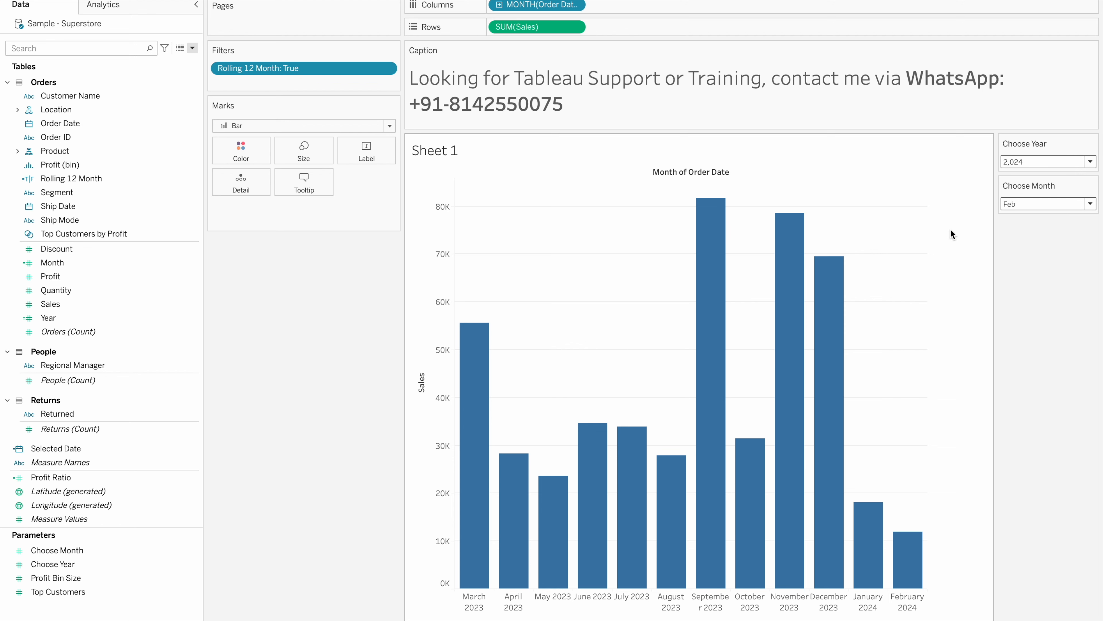
- Set the Choose Month parameter to Mar and check the last and first bars of the sales chart
{"action": "left_click", "coordinate": [1034, 206]}
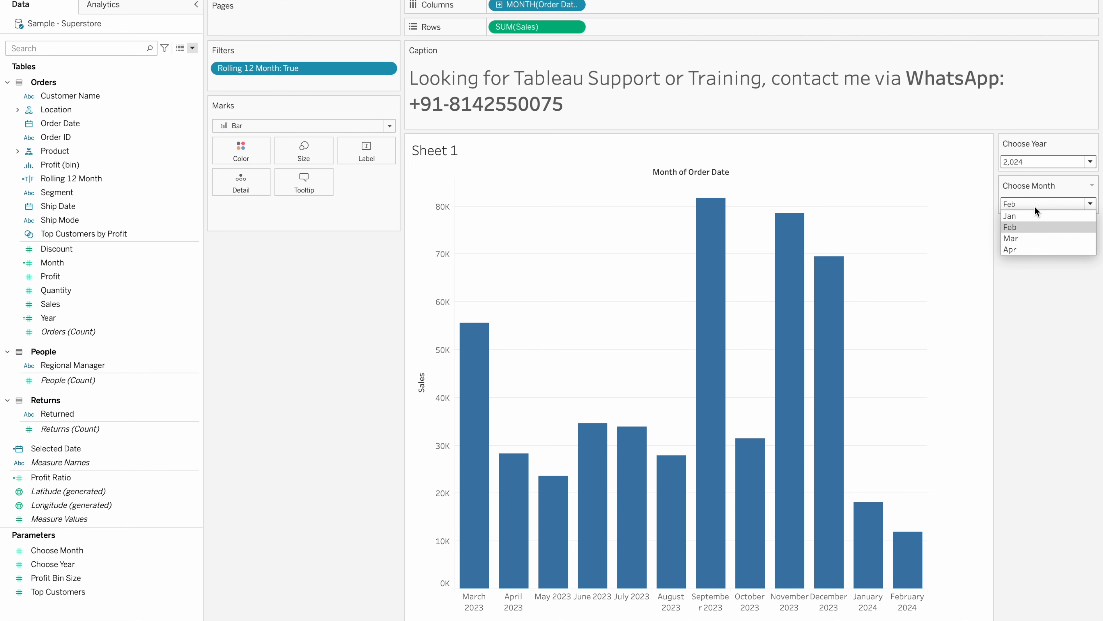
{"action": "left_click", "coordinate": [1022, 239]}
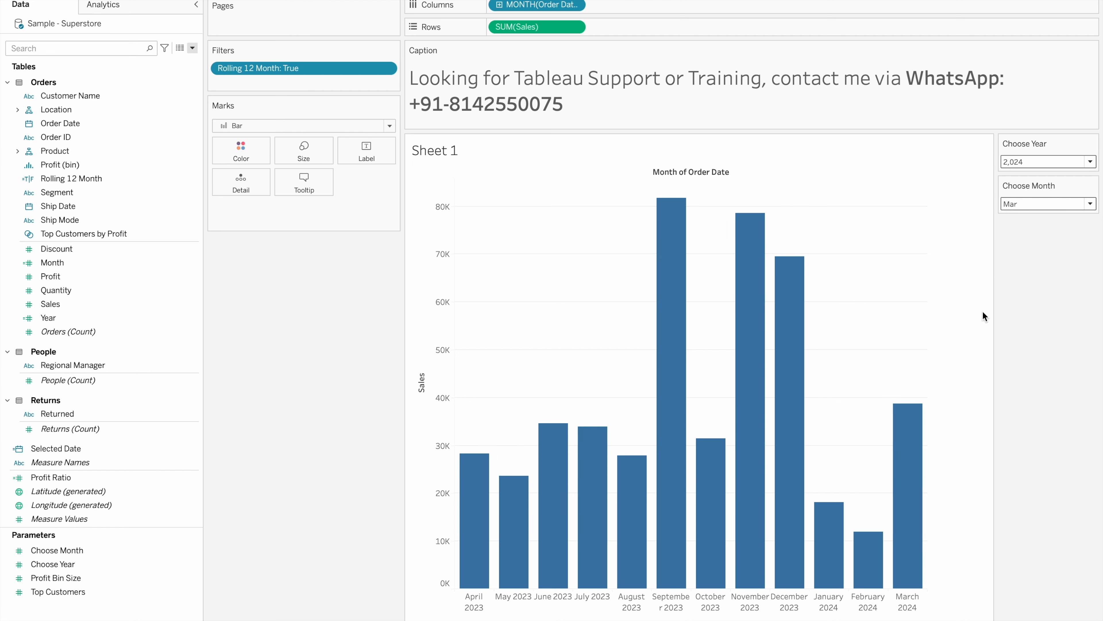
{"action": "mouse_move", "coordinate": [925, 517]}
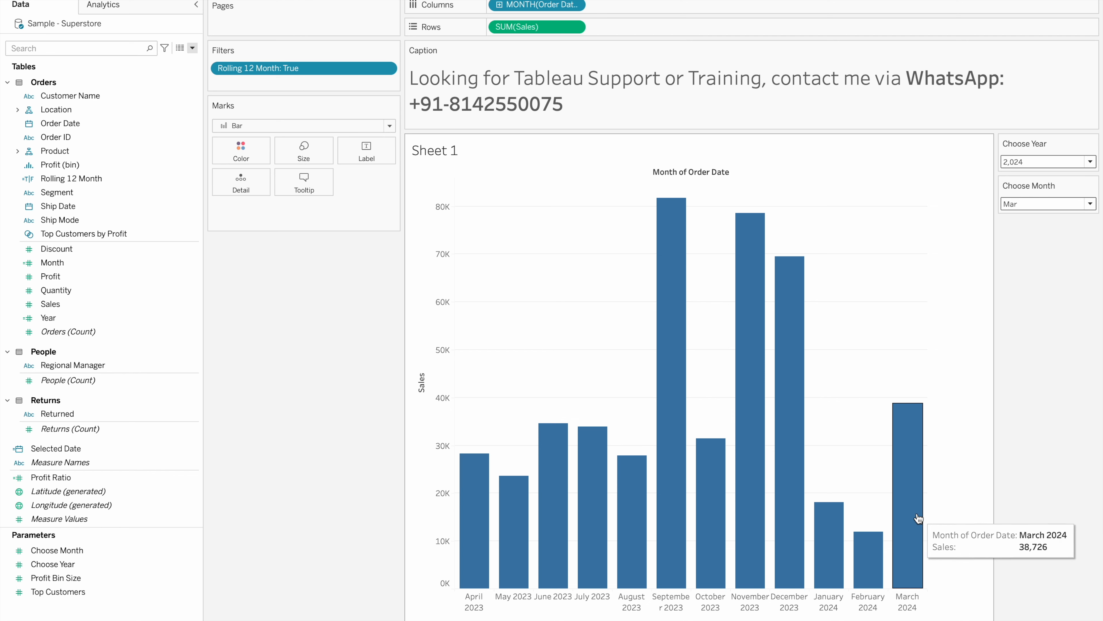
{"action": "mouse_move", "coordinate": [472, 545]}
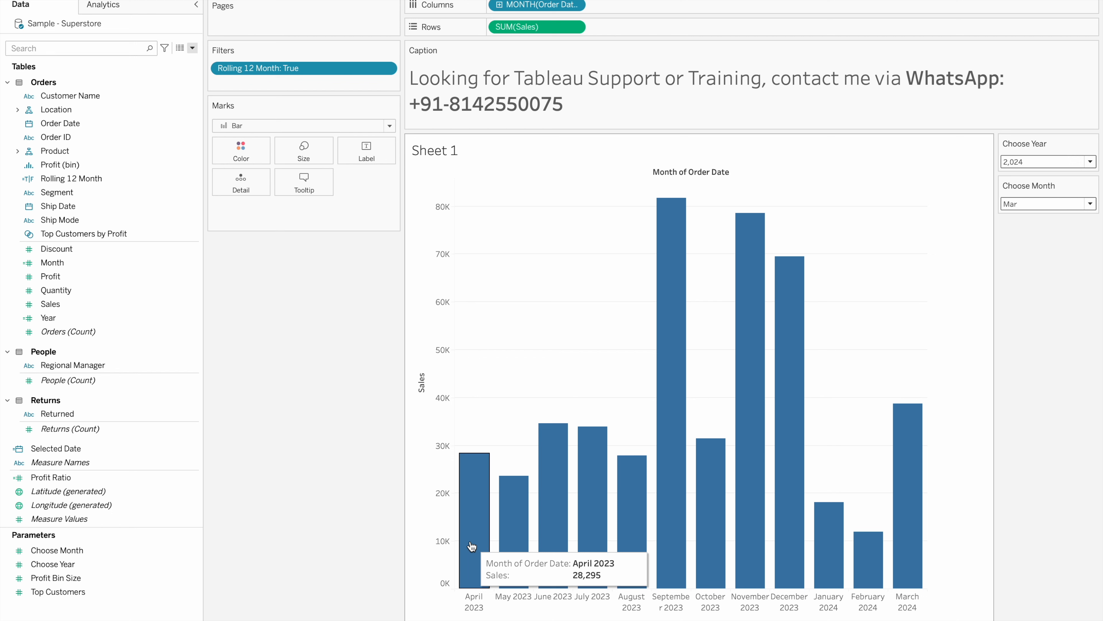
- Open the Choose Year parameter for editing and set the display label of its first list value to 2022, without the comma
{"action": "left_click", "coordinate": [1033, 162]}
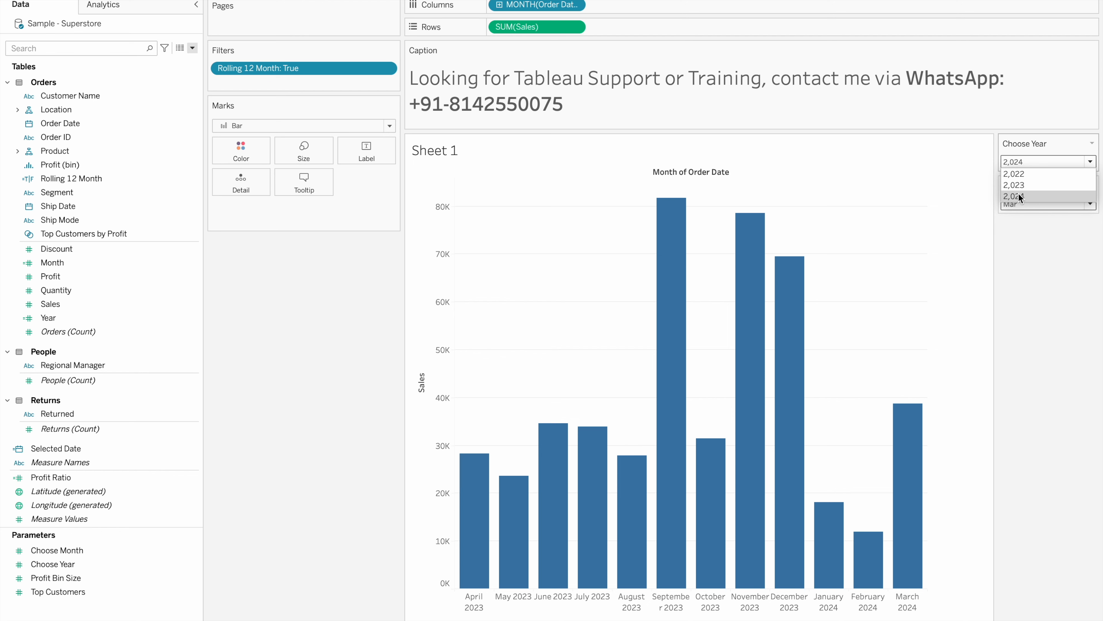
{"action": "left_click", "coordinate": [1056, 325]}
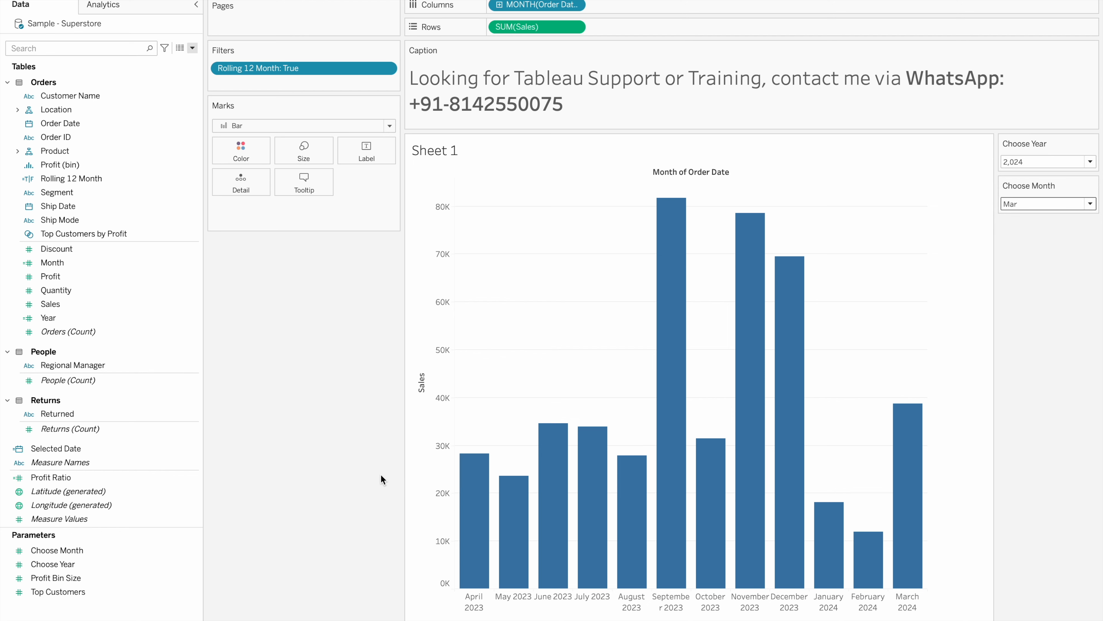
{"action": "right_click", "coordinate": [70, 569]}
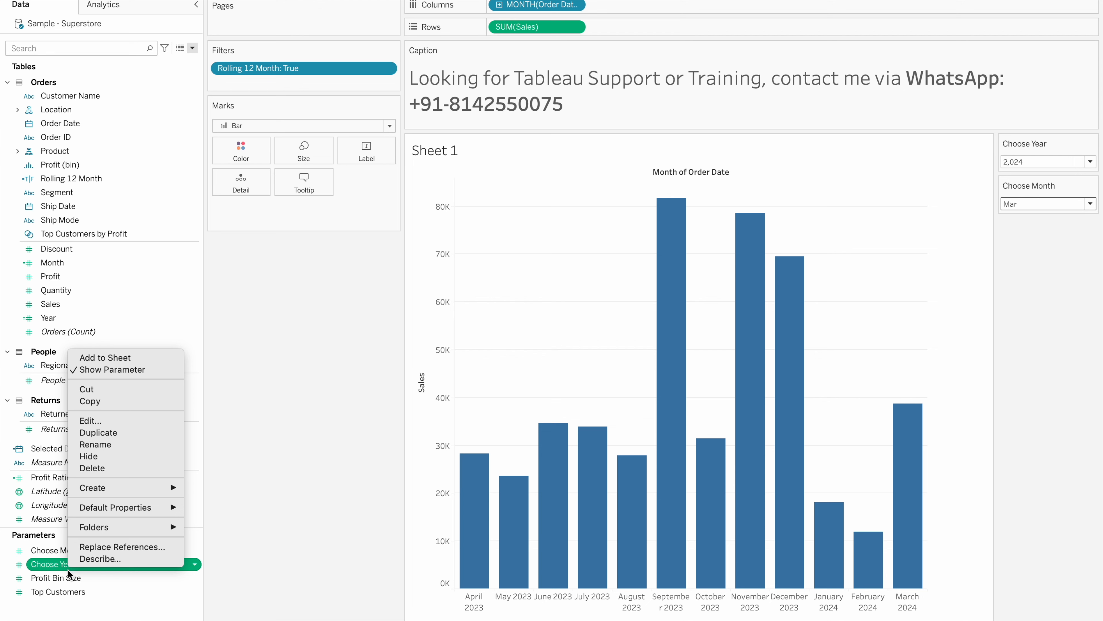
{"action": "left_click", "coordinate": [90, 420]}
{"action": "left_click", "coordinate": [478, 367]}
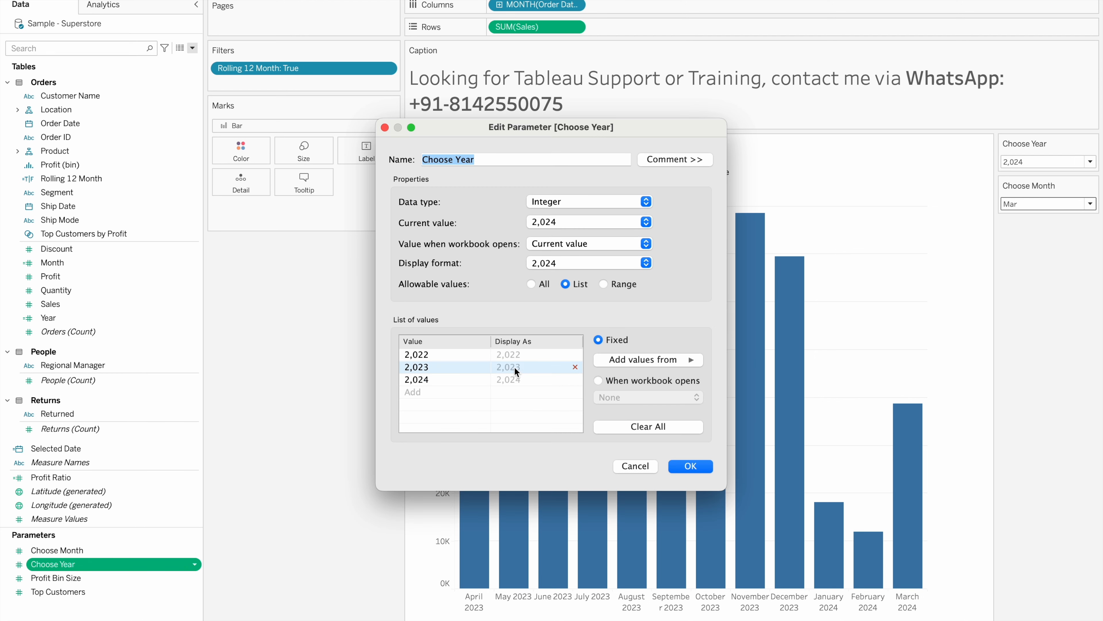
{"action": "left_click", "coordinate": [505, 353]}
{"action": "left_click", "coordinate": [506, 354]}
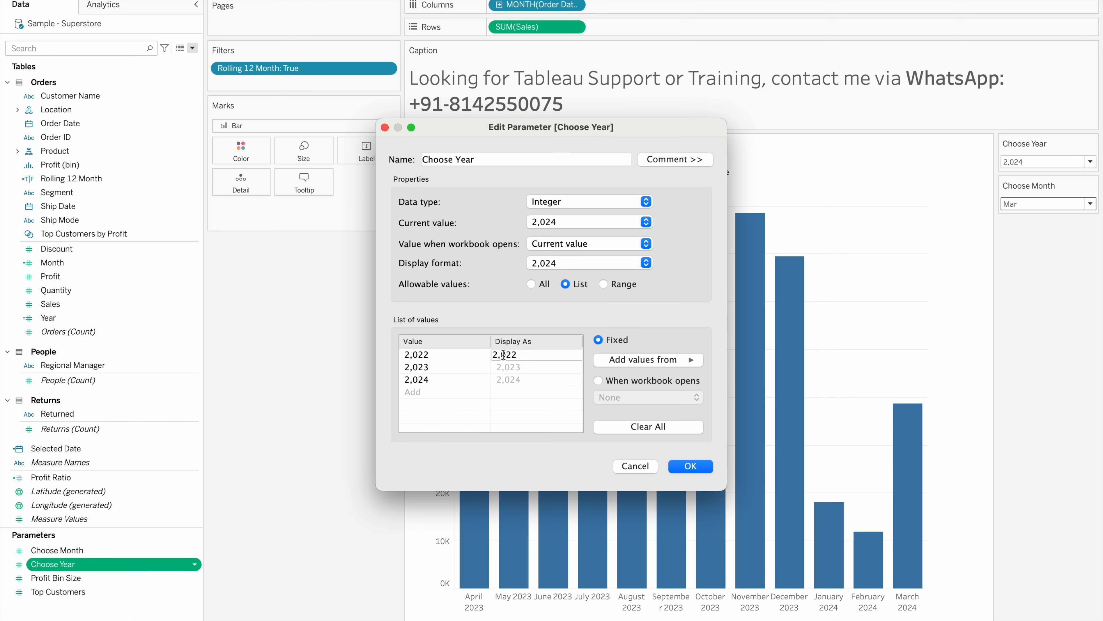
{"action": "key", "text": "BackSpace"}
- Set the display labels of the other two Choose Year list values to 2023 and 2024 and save the parameter
{"action": "left_click", "coordinate": [510, 367]}
{"action": "left_click", "coordinate": [510, 367]}
{"action": "left_click", "coordinate": [501, 367]}
{"action": "key", "text": "BackSpace"}
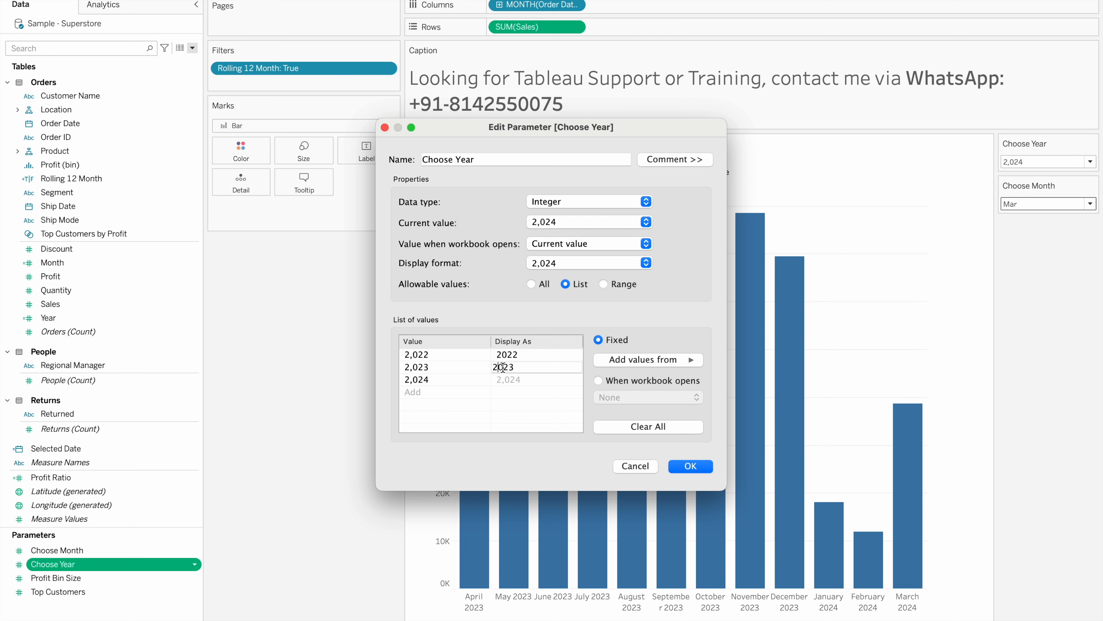
{"action": "left_click", "coordinate": [503, 379]}
{"action": "left_click", "coordinate": [503, 379]}
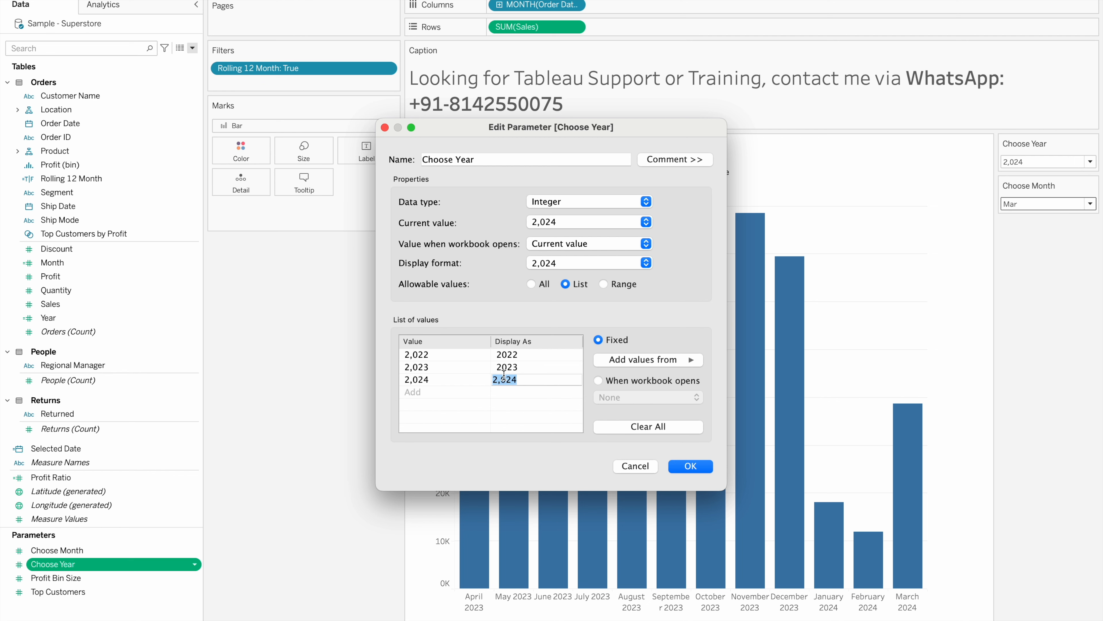
{"action": "left_click", "coordinate": [503, 379]}
{"action": "key", "text": "BackSpace"}
{"action": "key", "text": "Return"}
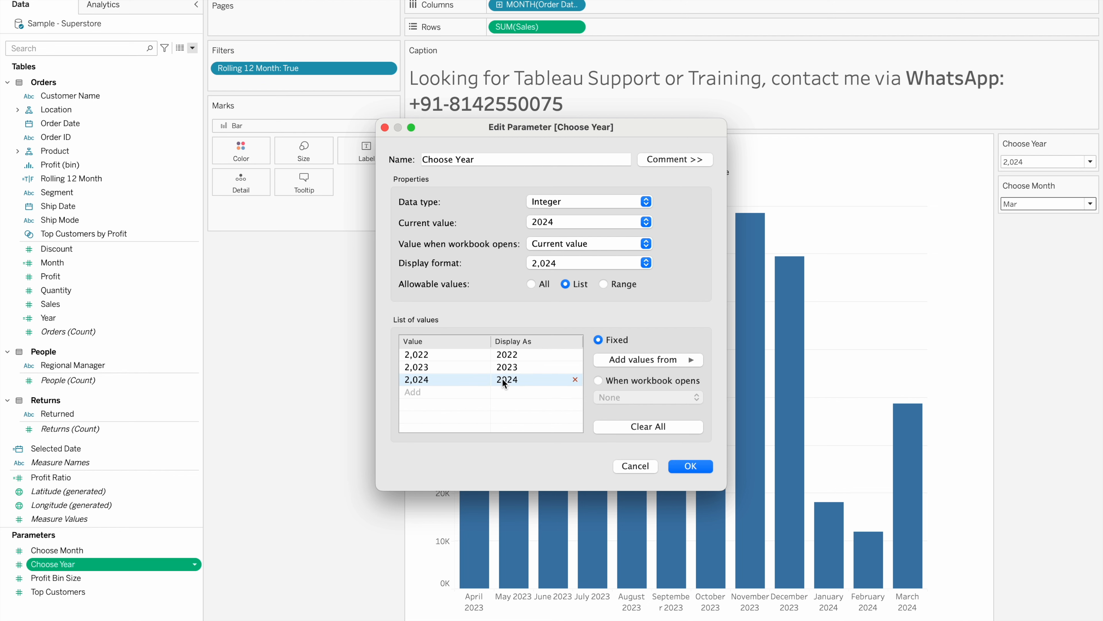
{"action": "left_click", "coordinate": [469, 429]}
{"action": "left_click", "coordinate": [693, 467]}
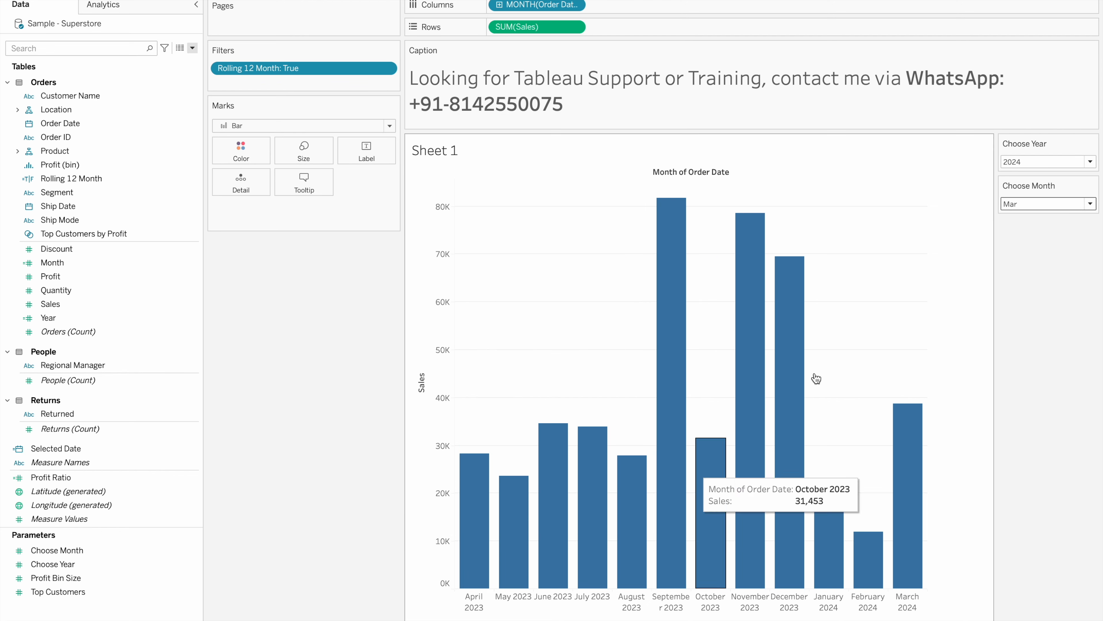
- Set the Choose Year parameter to 2023
{"action": "left_click", "coordinate": [1040, 160]}
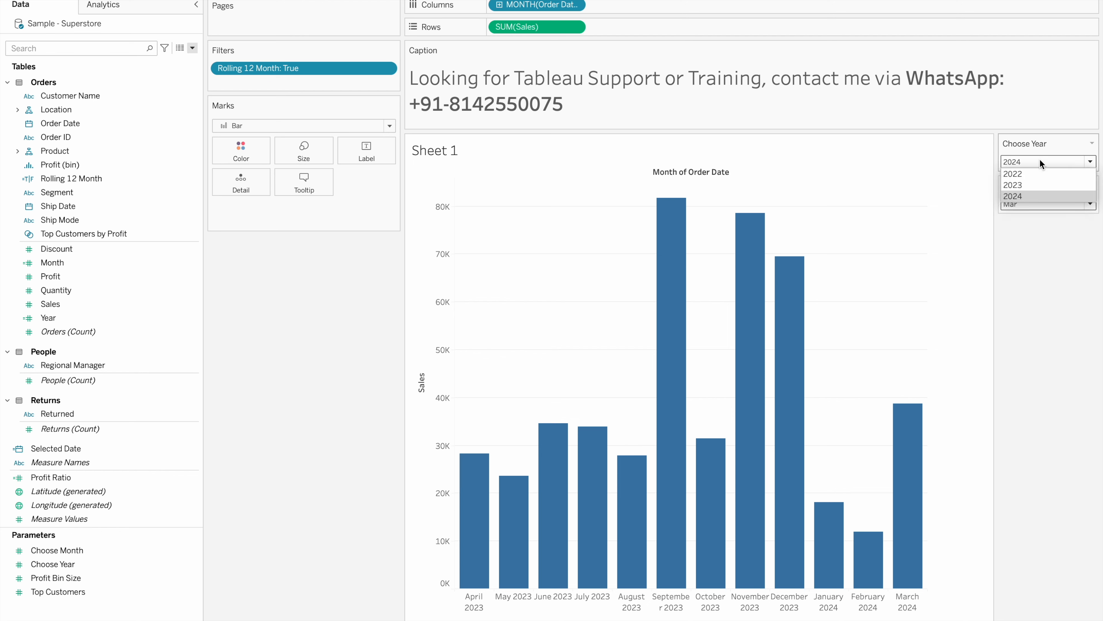
{"action": "left_click", "coordinate": [1033, 186]}
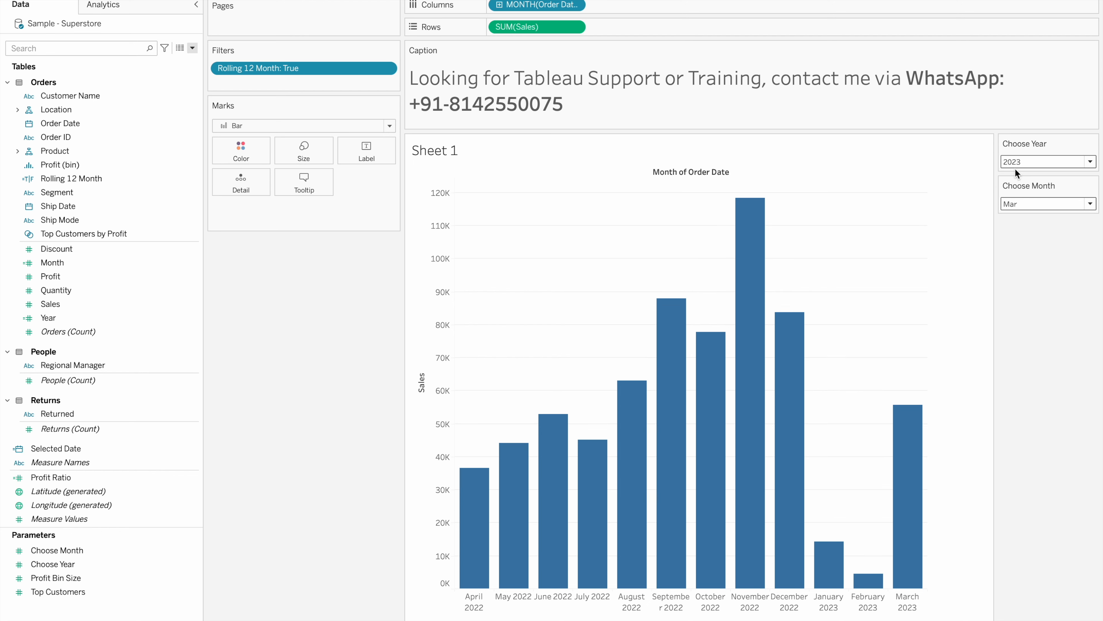